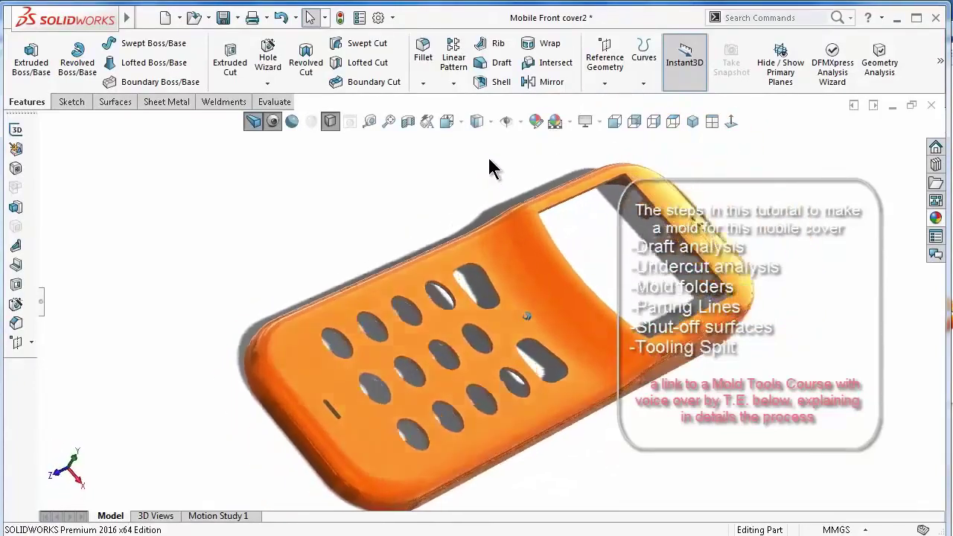
# Show the cover in Right and then Isometric view, and expand the FeatureManager design tree.
pyautogui.click(653, 122)
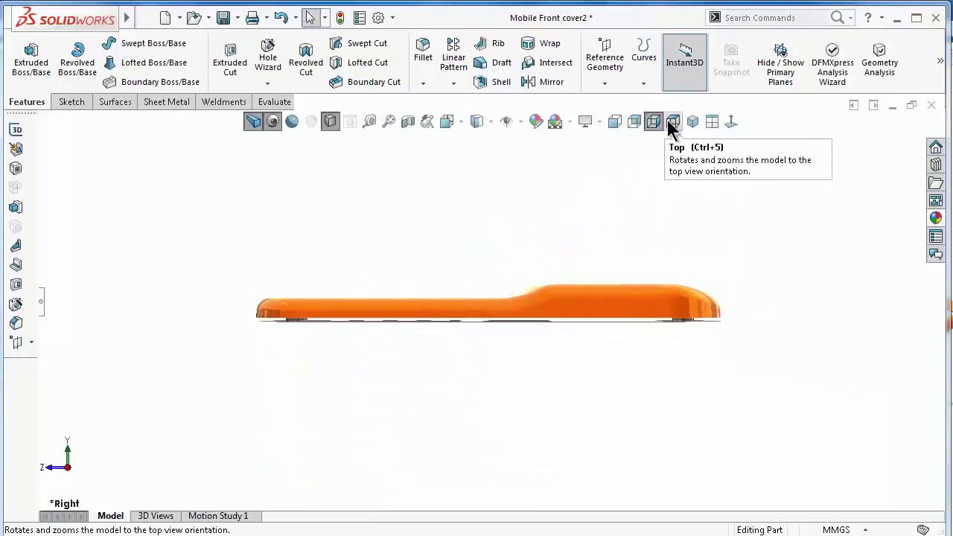
pyautogui.click(692, 122)
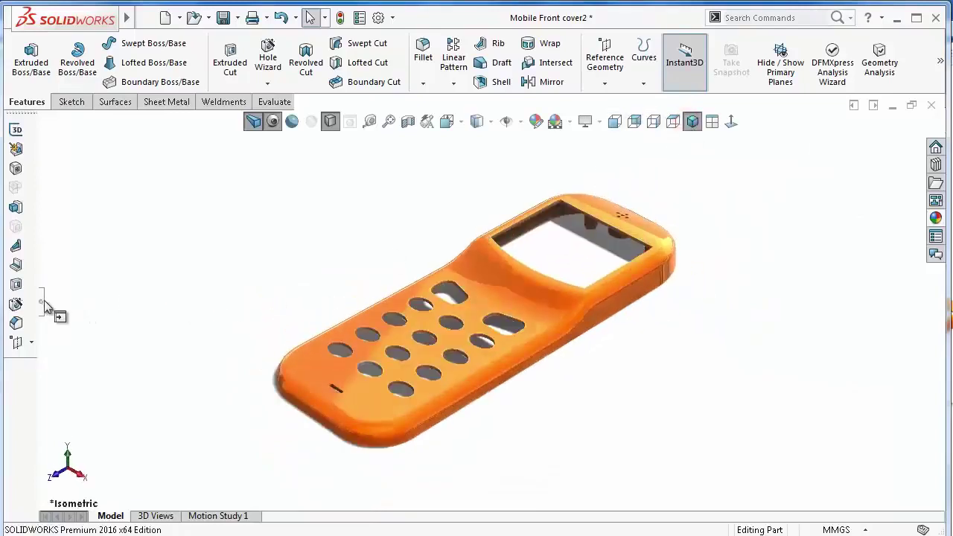
pyautogui.click(42, 306)
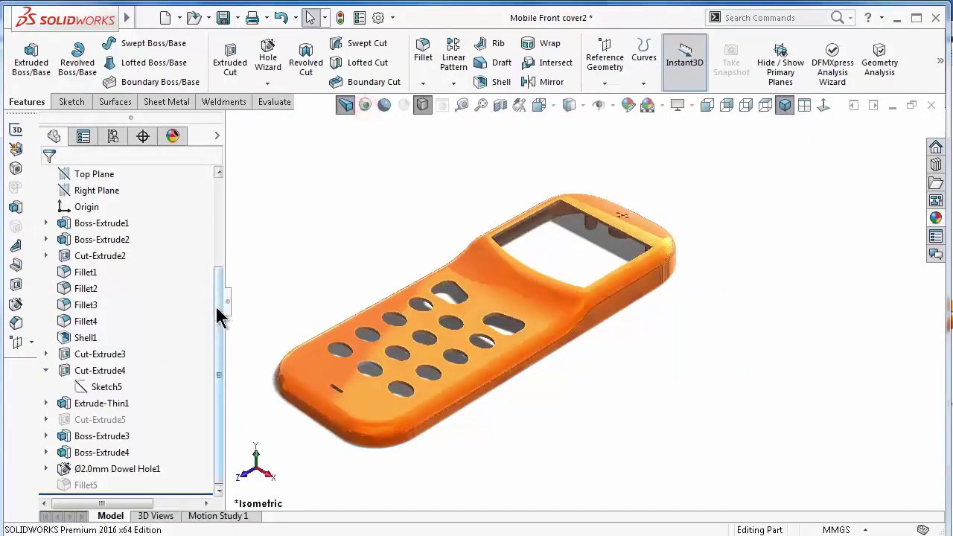
# Add the Mold Tools tab to the CommandManager and make reference planes visible.
pyautogui.scroll(2, 221, 298)
pyautogui.rightClick(245, 102)
pyautogui.click(299, 201)
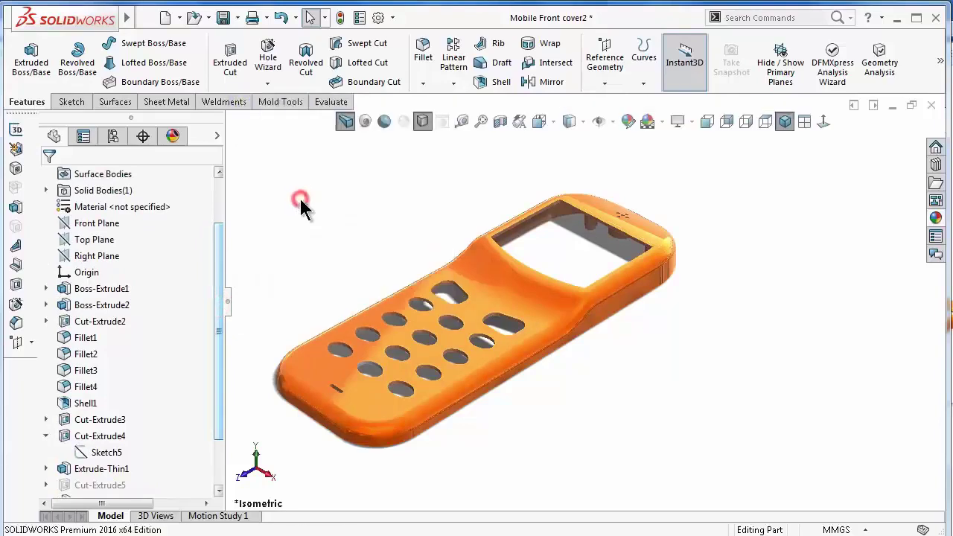
pyautogui.moveTo(221, 254); pyautogui.dragTo(222, 231)
pyautogui.click(277, 103)
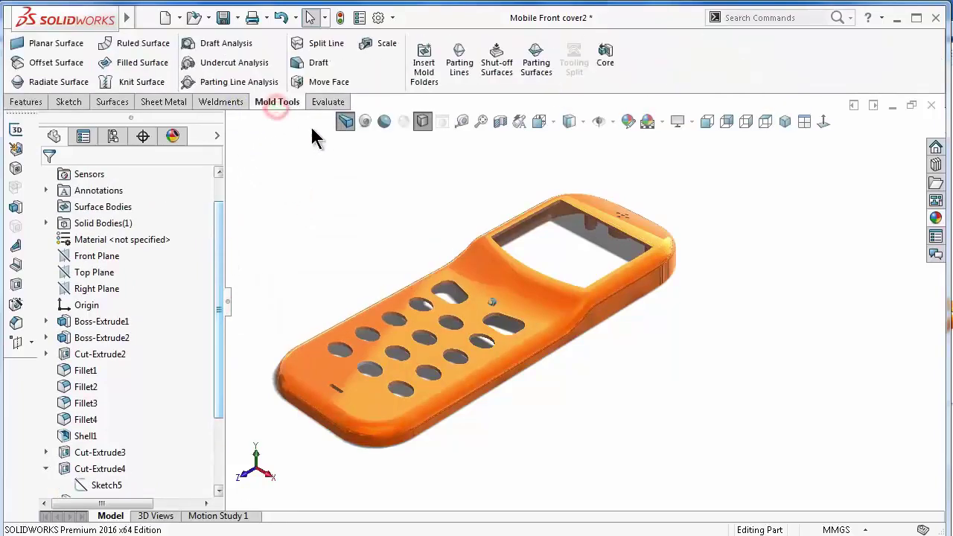
pyautogui.click(604, 121)
pyautogui.click(621, 142)
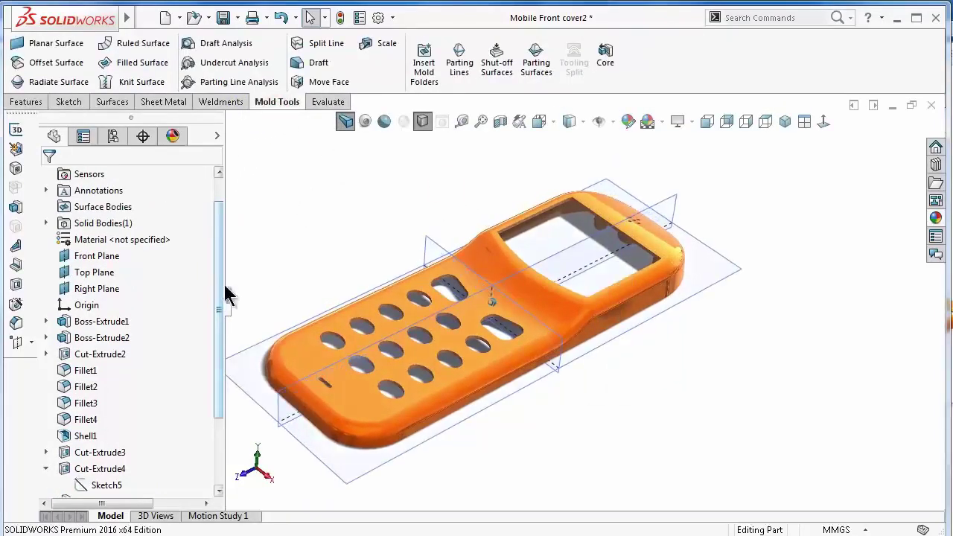
# Run a 0.50° Draft Analysis pulling along the Top Plane and accept the colouring.
pyautogui.click(223, 45)
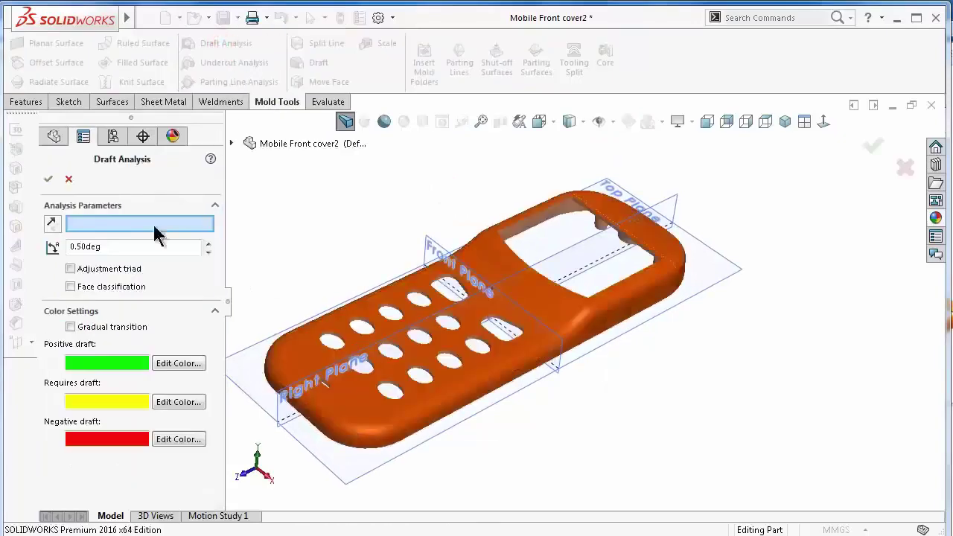
pyautogui.click(713, 274)
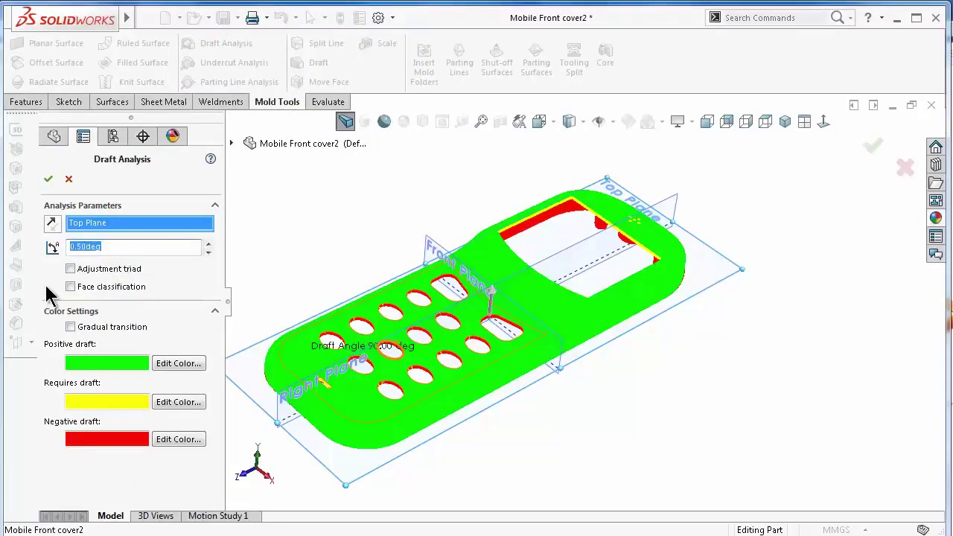
pyautogui.scroll(-3, 439, 313)
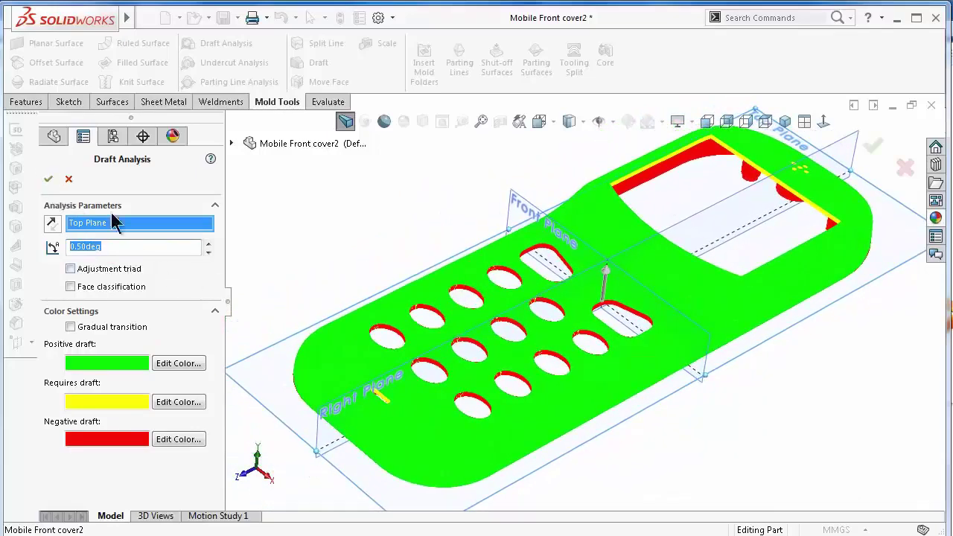
pyautogui.click(48, 179)
pyautogui.scroll(-1, 462, 330)
pyautogui.scroll(-2, 462, 331)
pyautogui.scroll(-1, 462, 331)
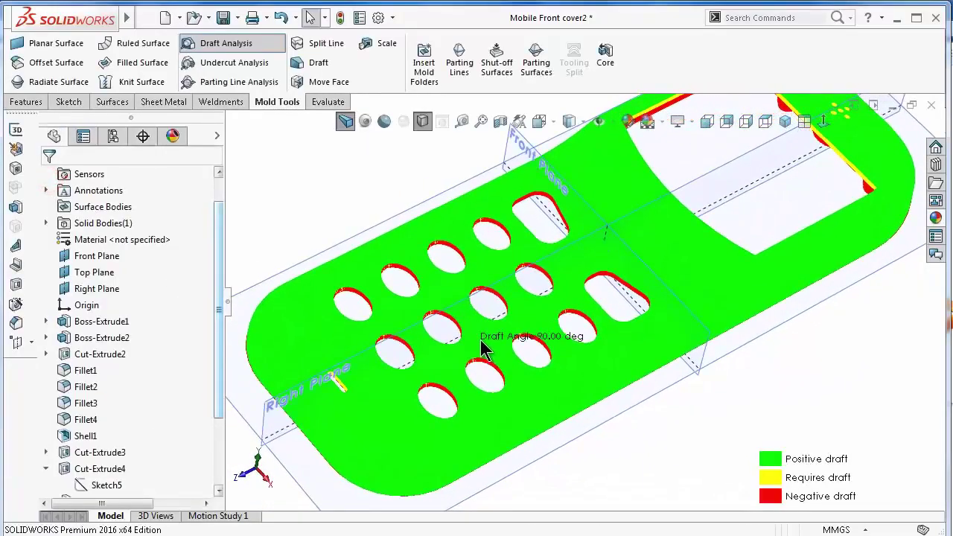
# Expand Cut-Extrude2 in the tree and select its Sketch3.
pyautogui.click(110, 356)
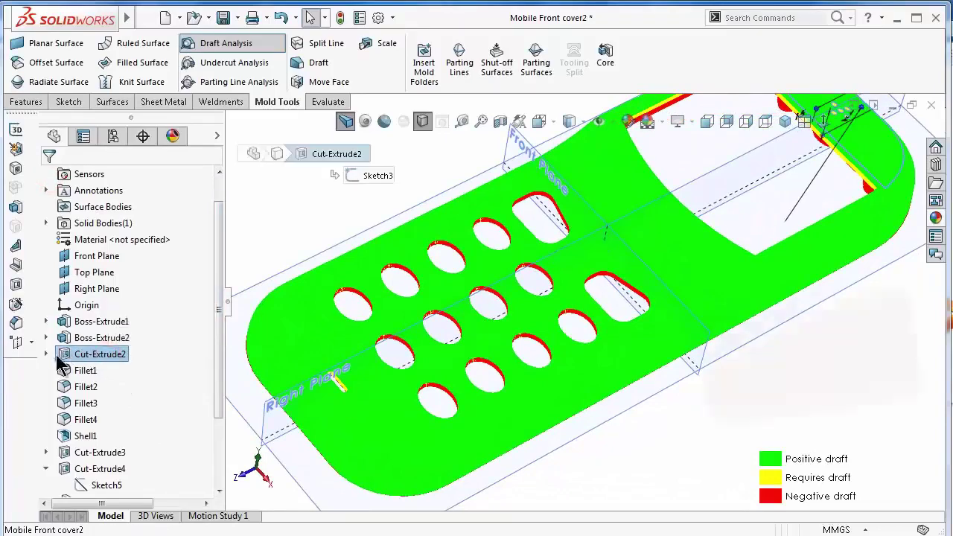
pyautogui.click(46, 354)
pyautogui.click(102, 370)
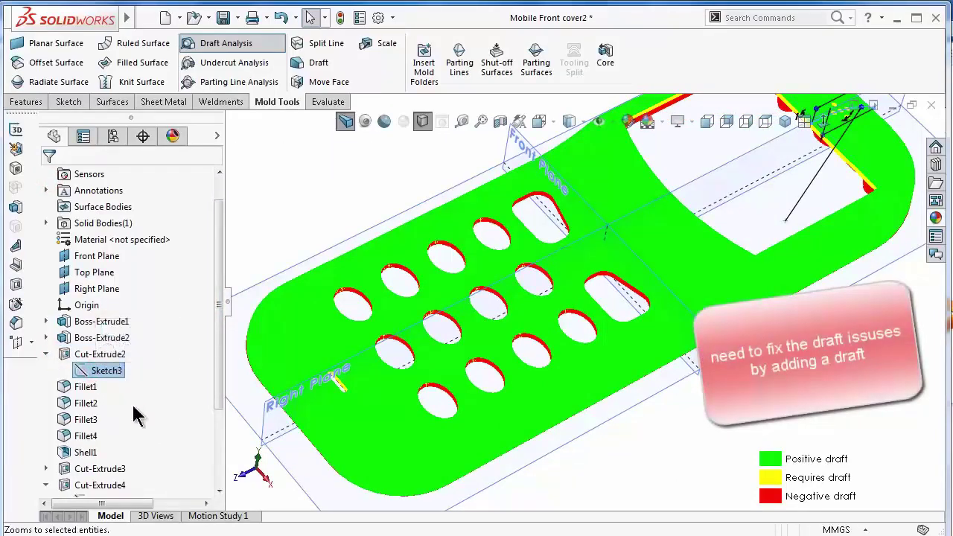
# Open Cut-Extrude2 for editing, cancel without changes, and select Cut-Extrude3.
pyautogui.click(121, 320)
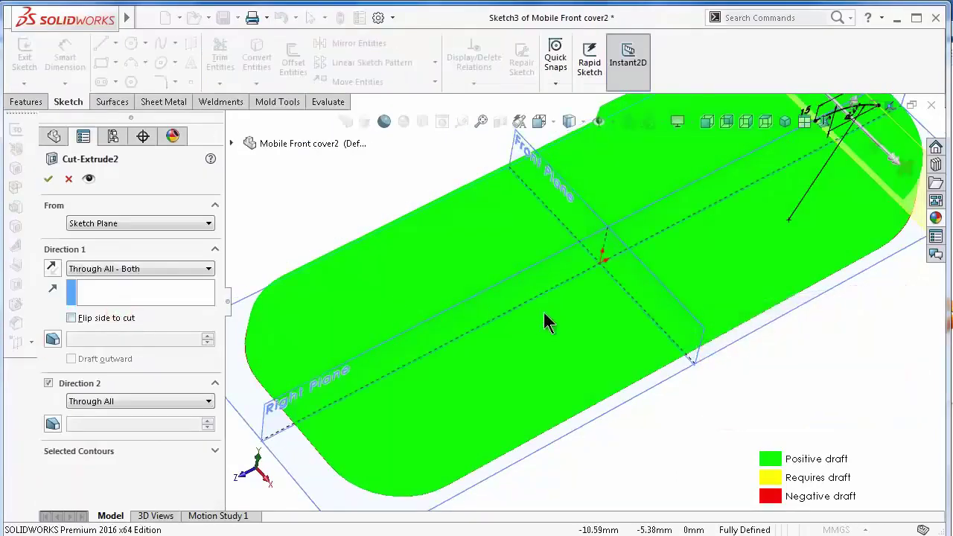
pyautogui.click(67, 181)
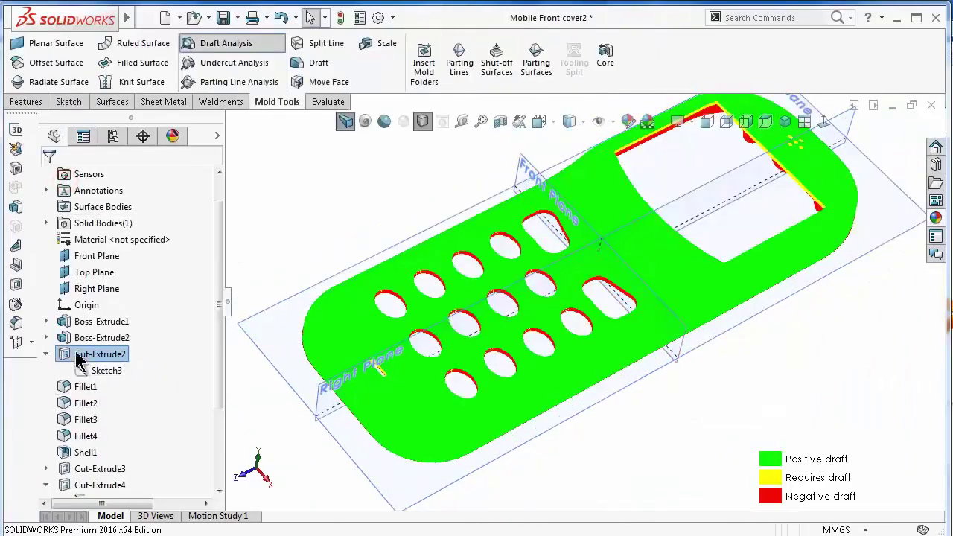
pyautogui.click(84, 475)
pyautogui.scroll(-2, 215, 362)
pyautogui.scroll(-2, 215, 362)
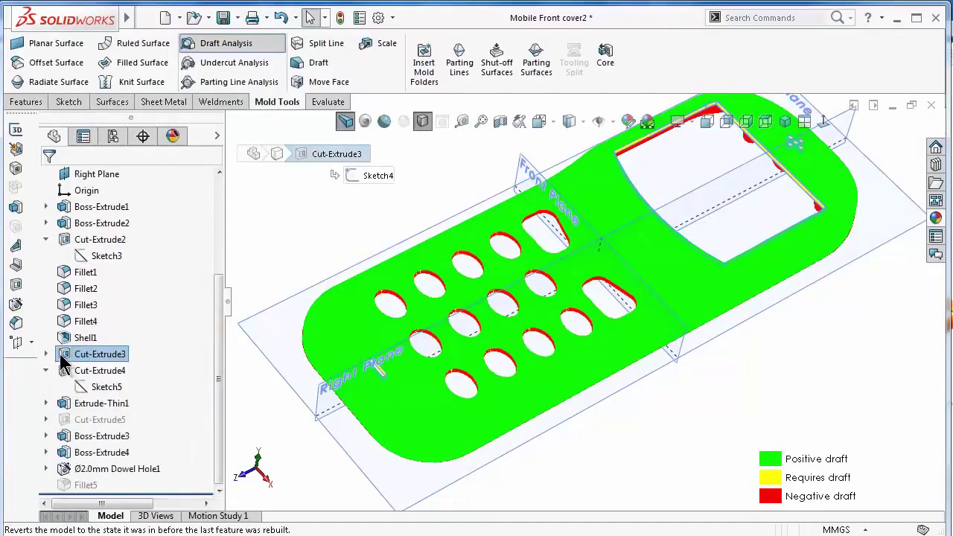
# Edit Cut-Extrude3 to add a 0.60° draft angle and apply it.
pyautogui.click(46, 355)
pyautogui.click(95, 354)
pyautogui.click(100, 320)
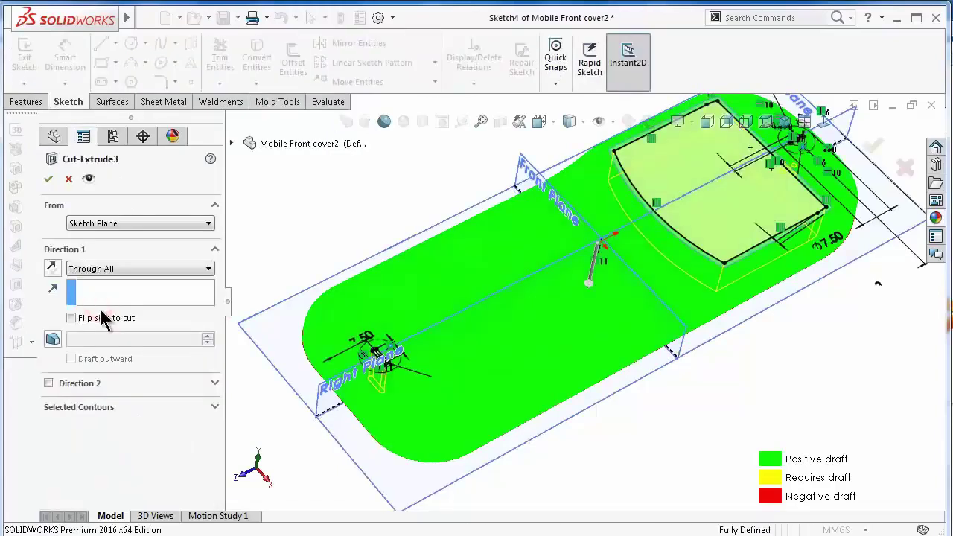
pyautogui.click(52, 339)
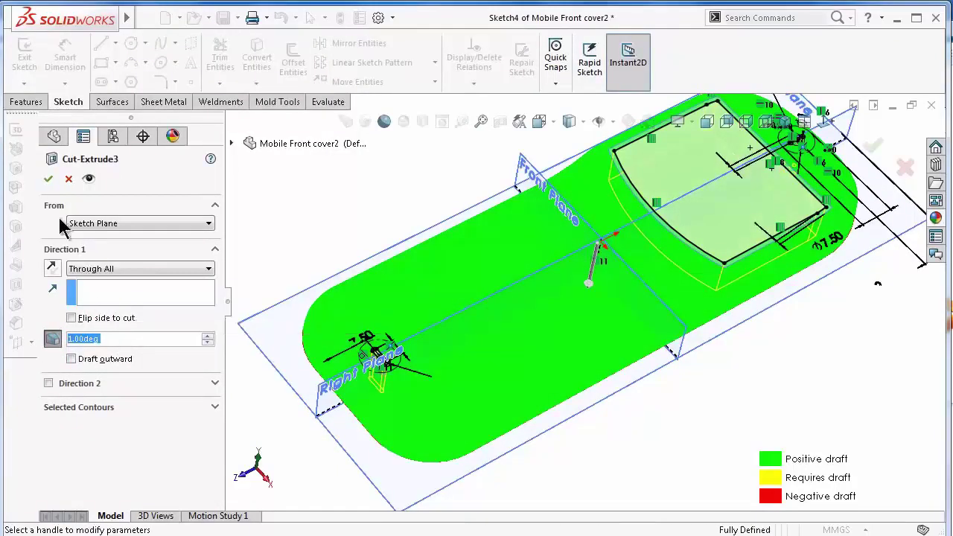
pyautogui.write('6')
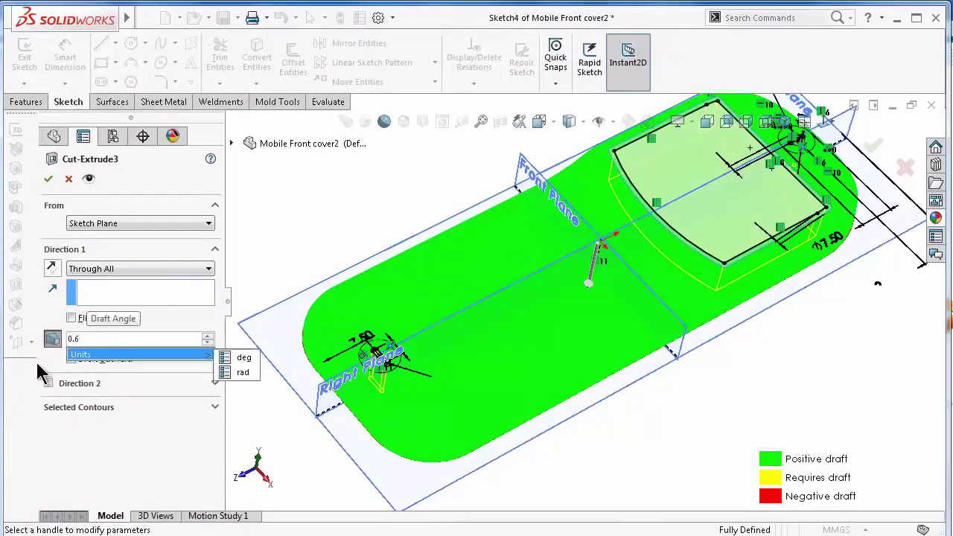
pyautogui.click(38, 361)
pyautogui.click(50, 178)
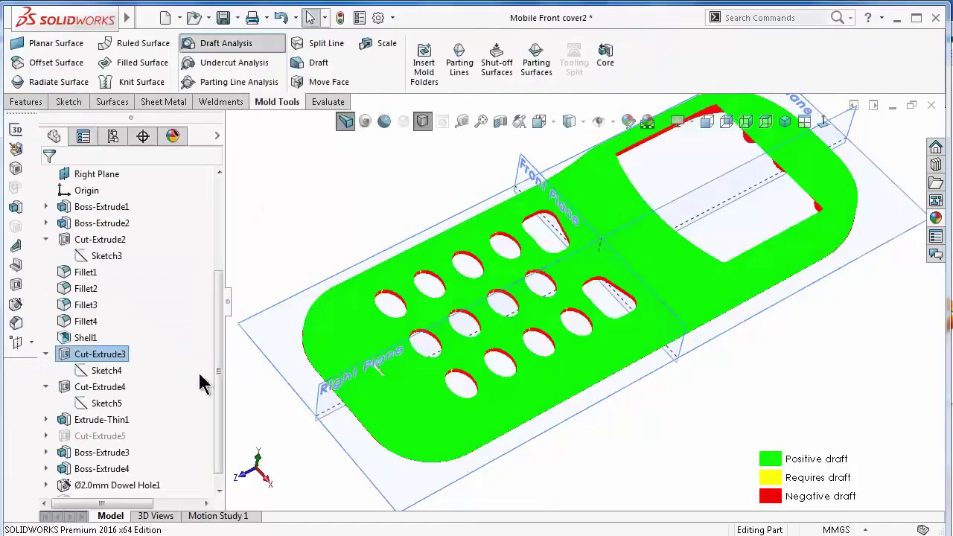
# Edit Cut-Extrude4 to a 0.60° inward draft with Draft outward turned off.
pyautogui.scroll(-5, 674, 189)
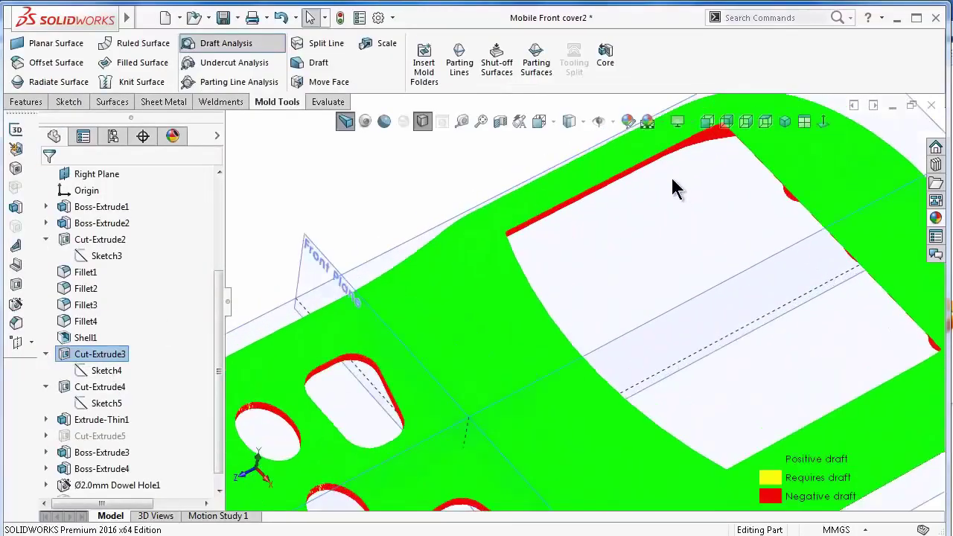
pyautogui.click(571, 122)
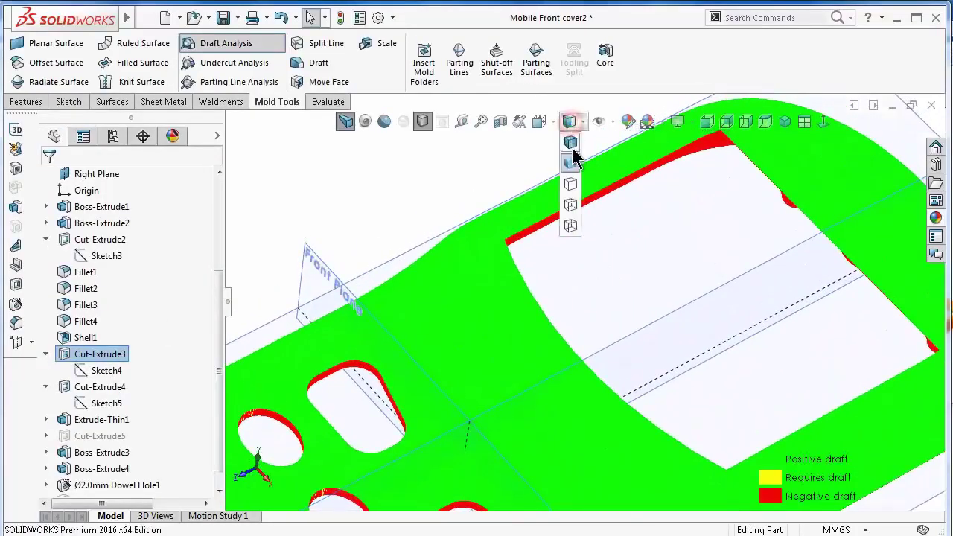
pyautogui.click(570, 143)
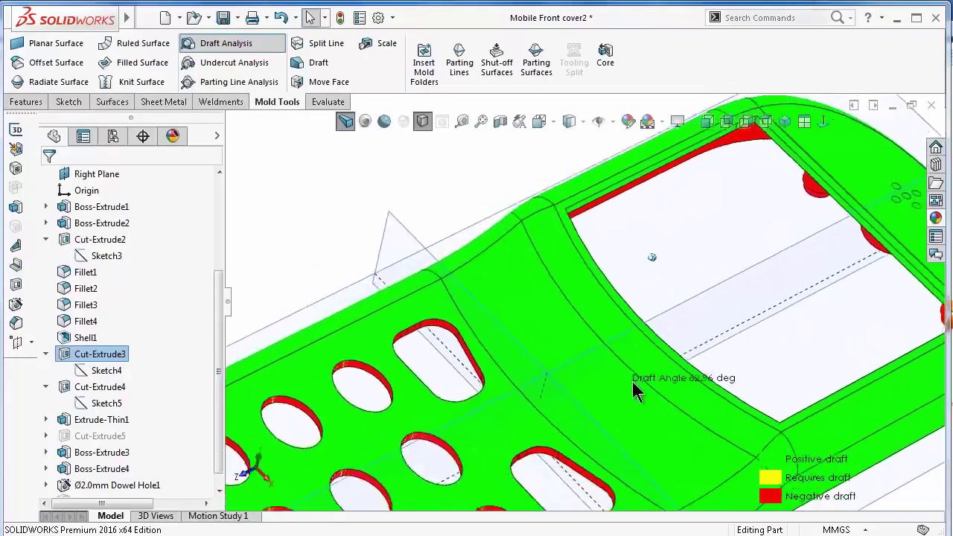
pyautogui.click(104, 394)
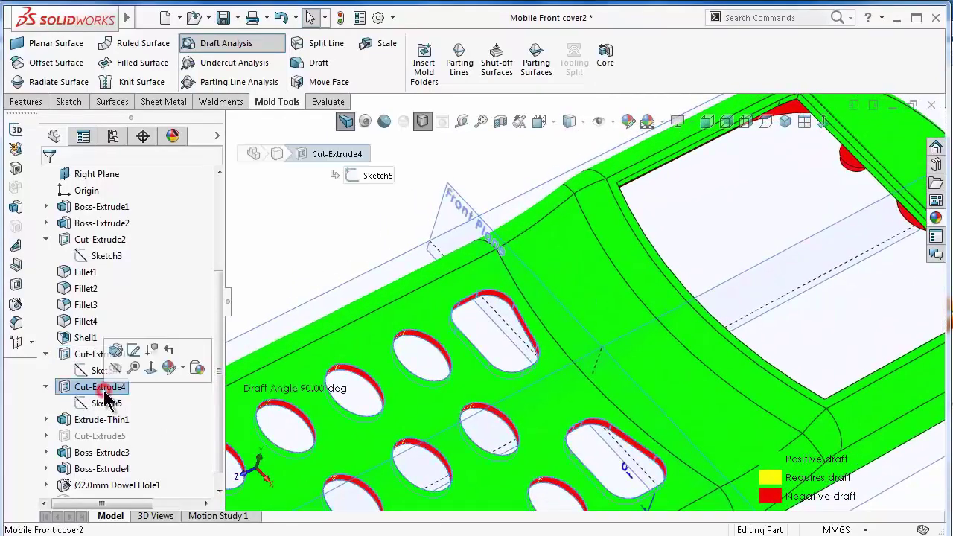
pyautogui.click(115, 351)
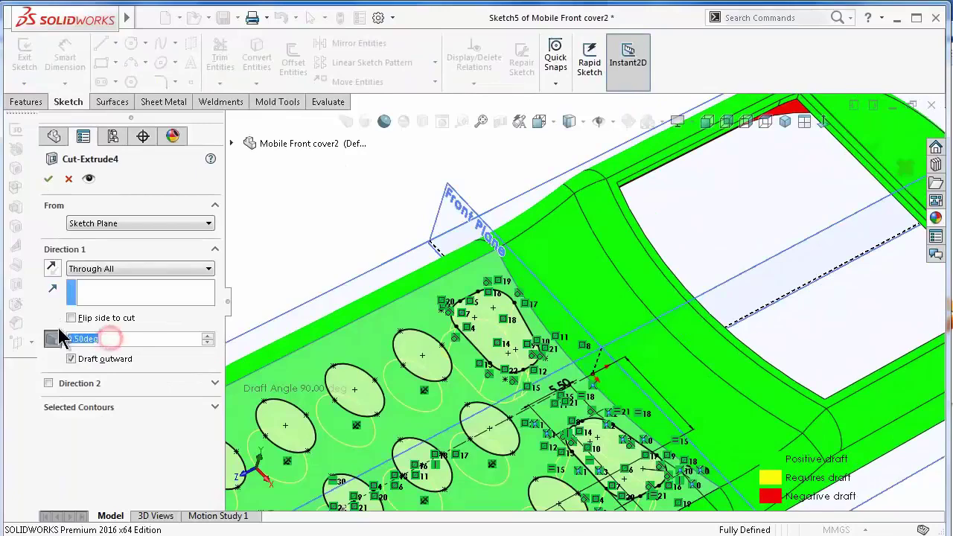
pyautogui.click(64, 361)
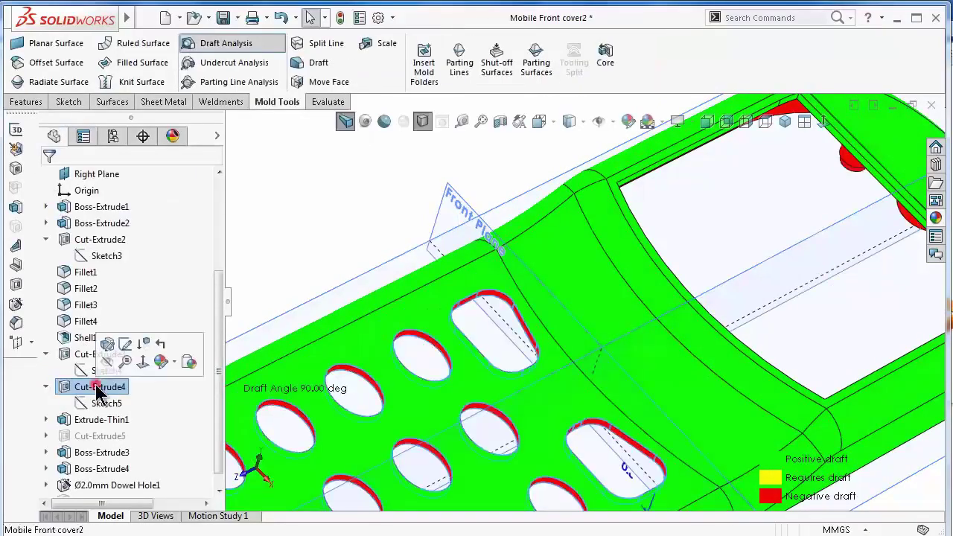
pyautogui.click(71, 359)
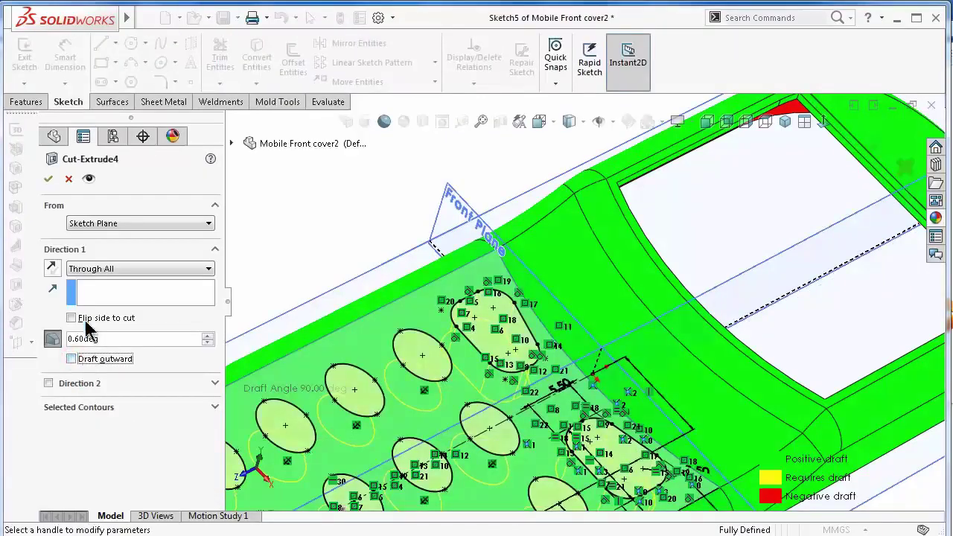
pyautogui.press('Return')
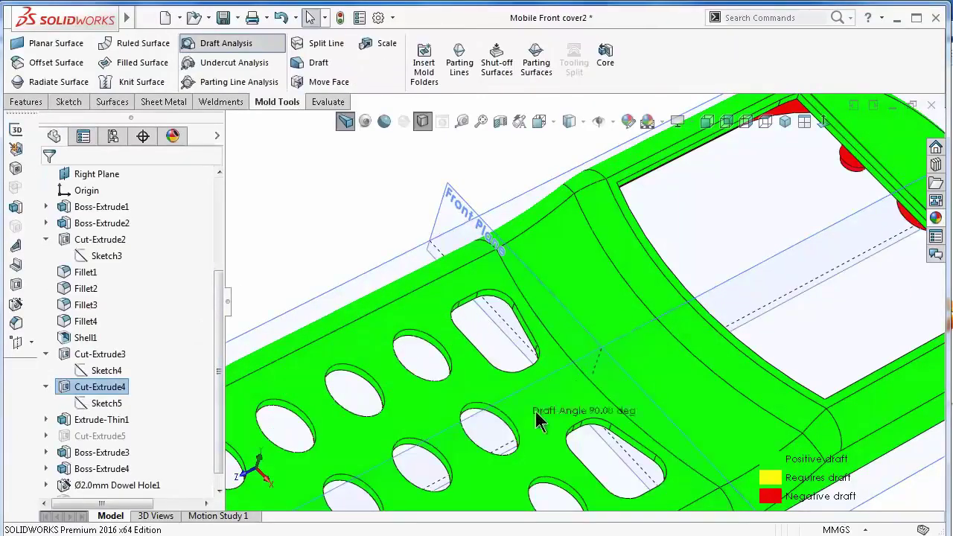
# Run an Undercut Analysis along the Top Plane, showing 136 occluded undercut faces.
pyautogui.press('f')
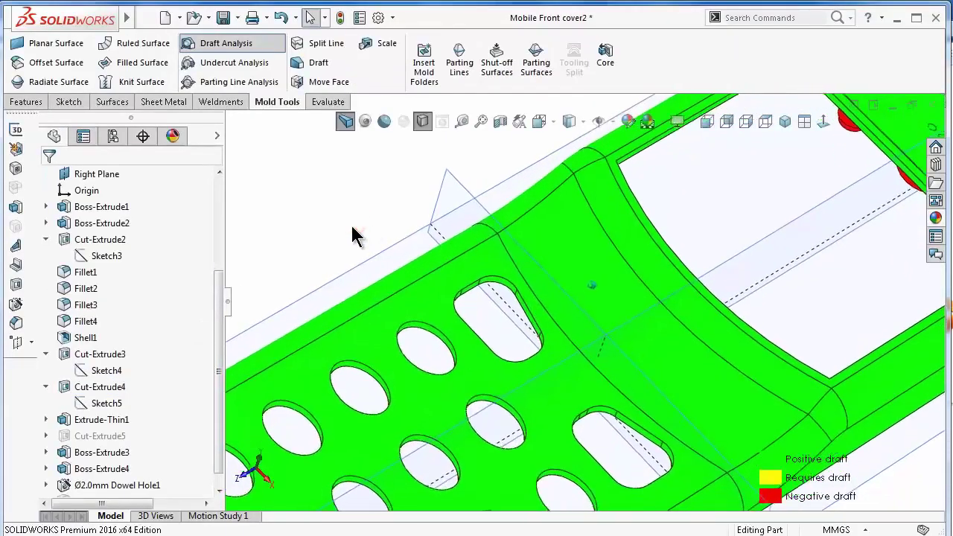
pyautogui.hotkey('shift', 'Up')
pyautogui.hotkey('shift', 'Up')
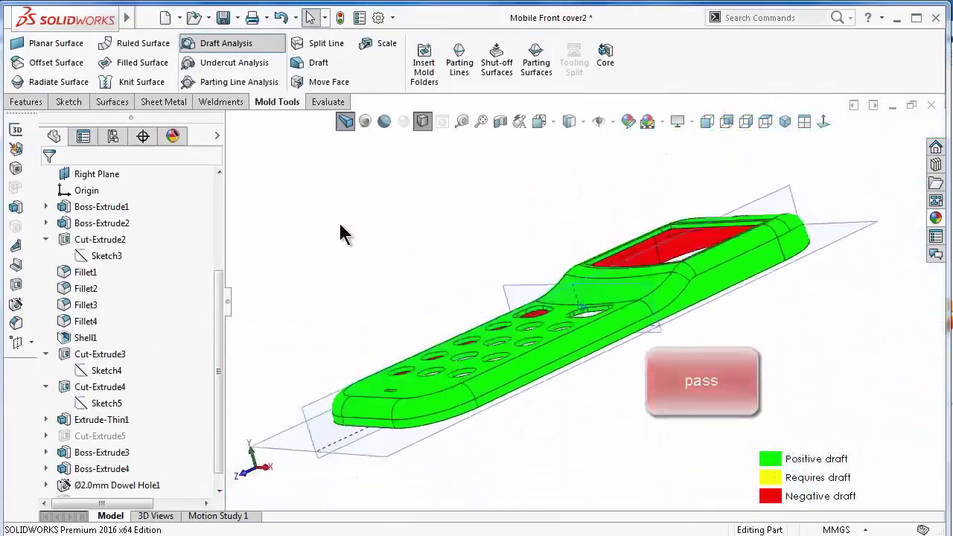
pyautogui.hotkey('shift', 'Up')
pyautogui.hotkey('shift', 'Up')
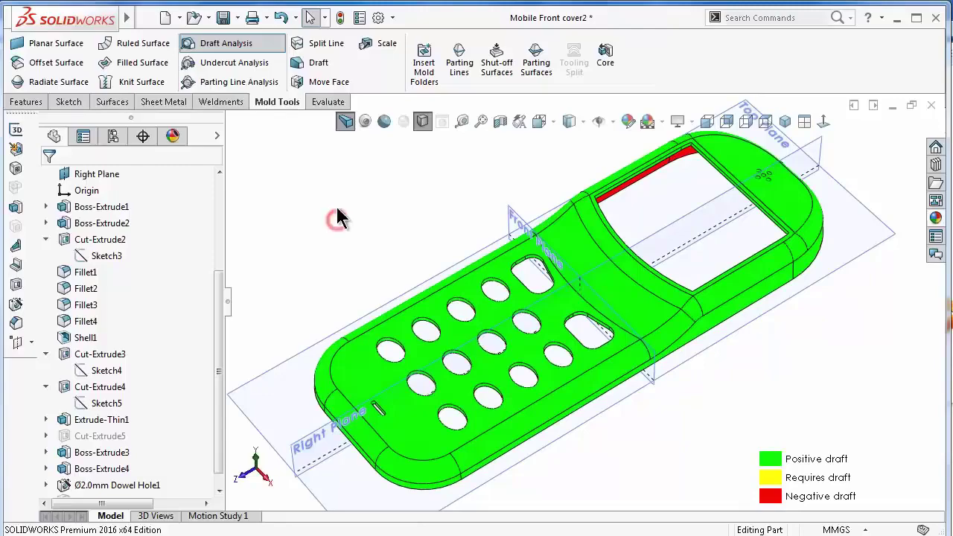
pyautogui.click(237, 66)
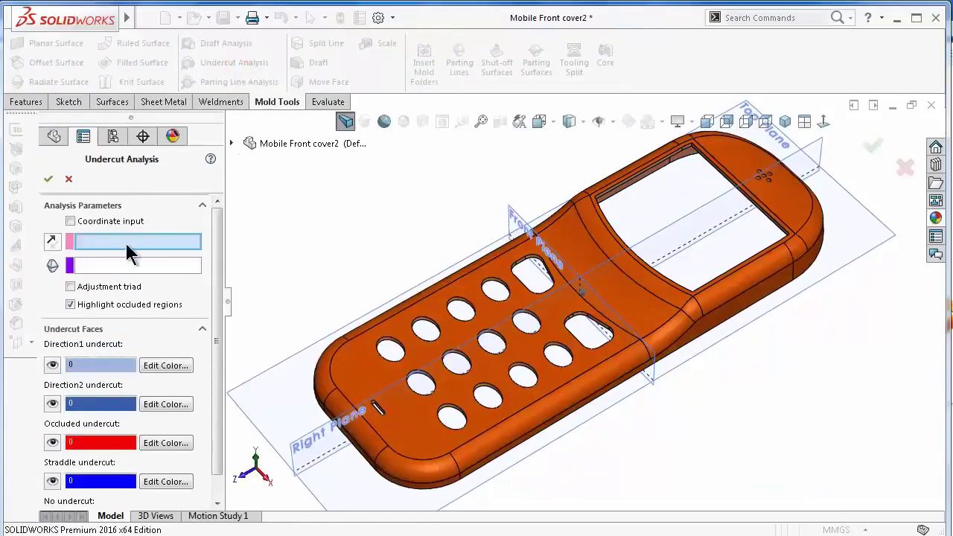
pyautogui.click(257, 397)
pyautogui.press('Up')
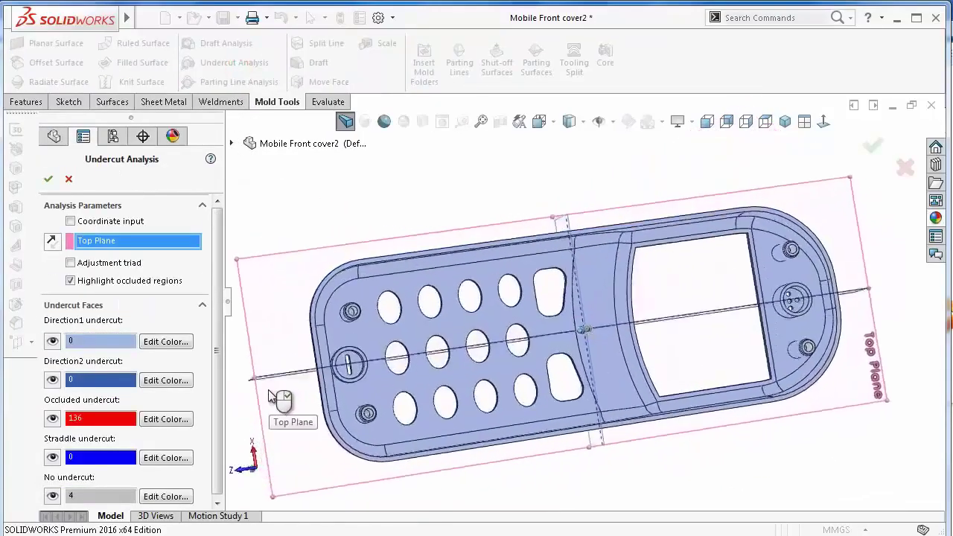
pyautogui.click(870, 145)
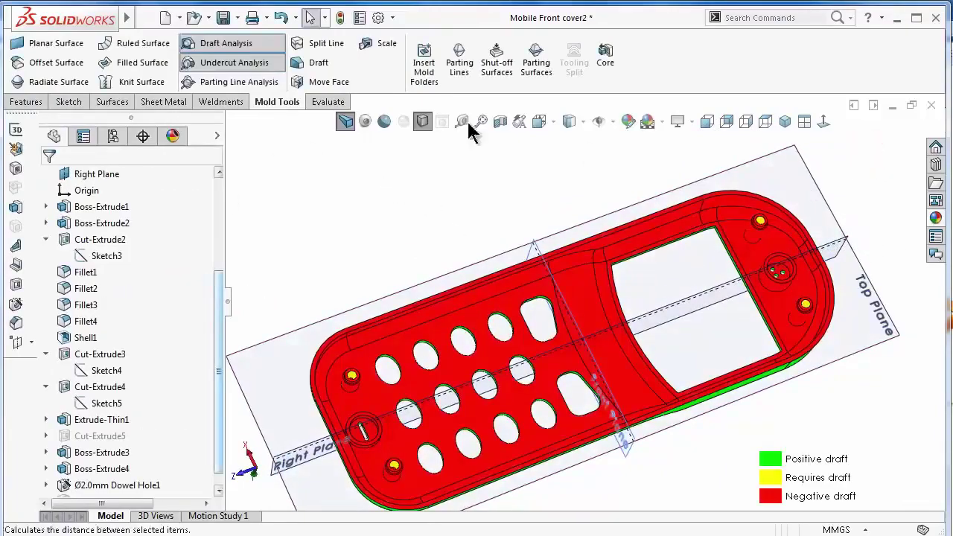
pyautogui.click(228, 45)
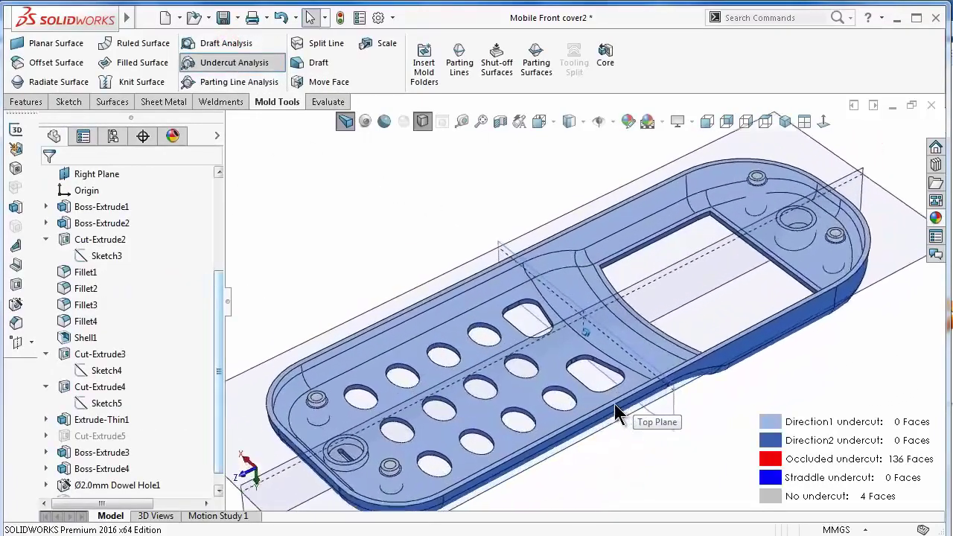
pyautogui.moveTo(651, 467)
pyautogui.mouseDown(button='middle')
pyautogui.moveTo(661, 435)
pyautogui.moveTo(646, 406)
pyautogui.mouseUp(button='middle')
# Preview a Parting Line Analysis along the Top Plane, cancel it, and turn off undercut shading.
pyautogui.click(272, 87)
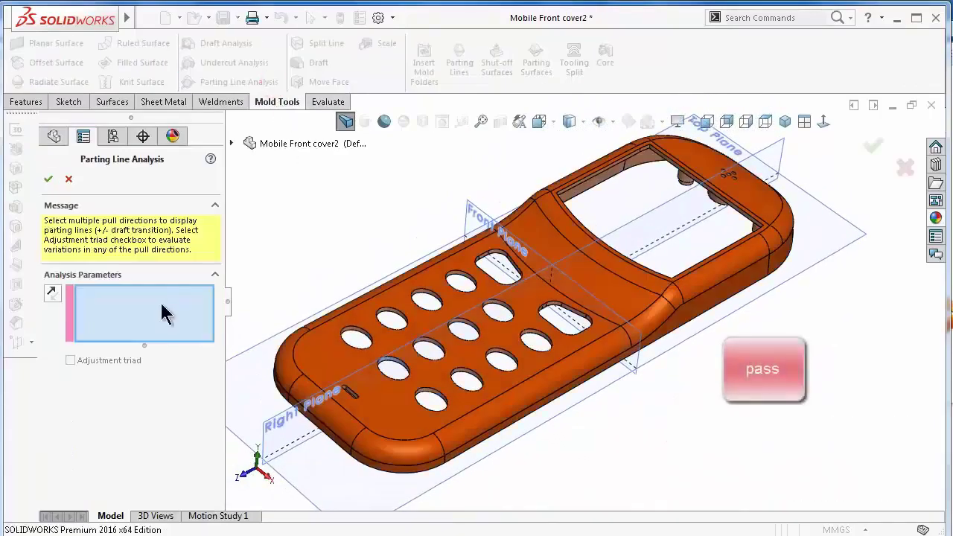
pyautogui.click(330, 479)
pyautogui.moveTo(330, 479)
pyautogui.mouseDown(button='middle')
pyautogui.moveTo(453, 494)
pyautogui.moveTo(447, 458)
pyautogui.mouseUp(button='middle')
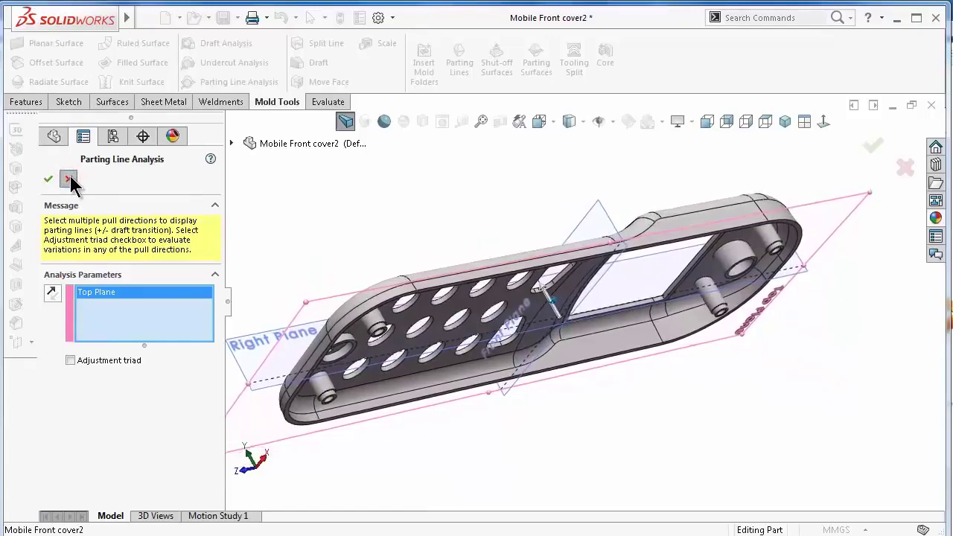
pyautogui.click(68, 179)
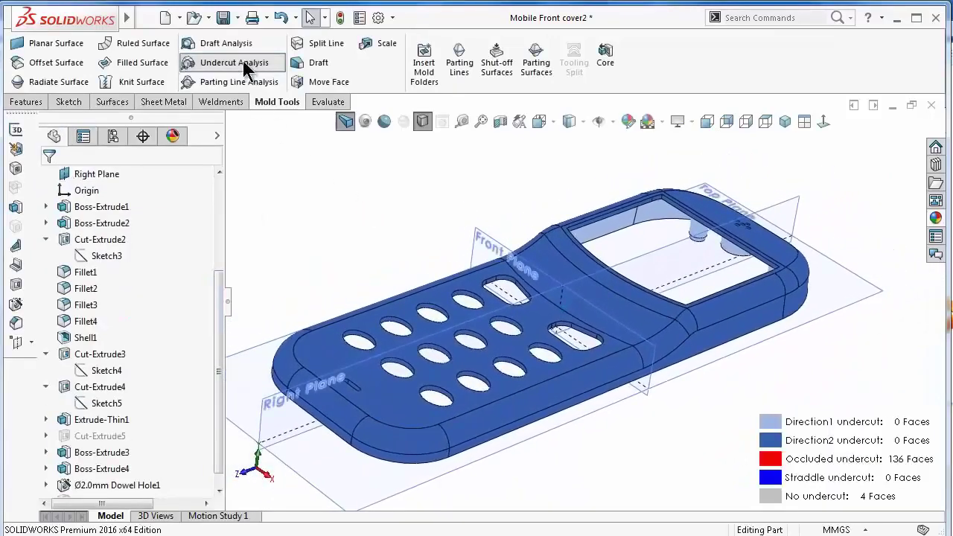
pyautogui.click(243, 62)
# Confirm the uniform Scale about the centroid and insert the Cavity, Core and Parting Surface Bodies folders.
pyautogui.click(378, 46)
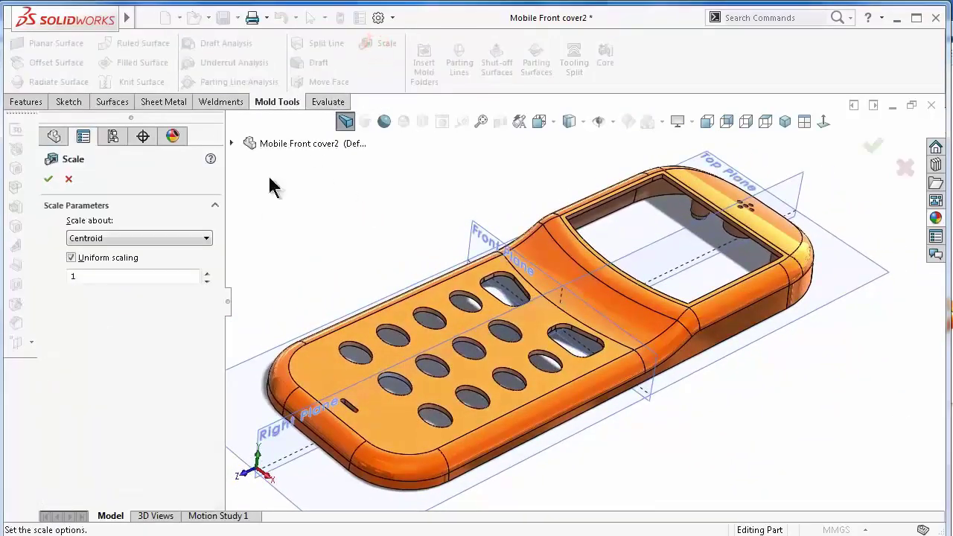
pyautogui.click(607, 123)
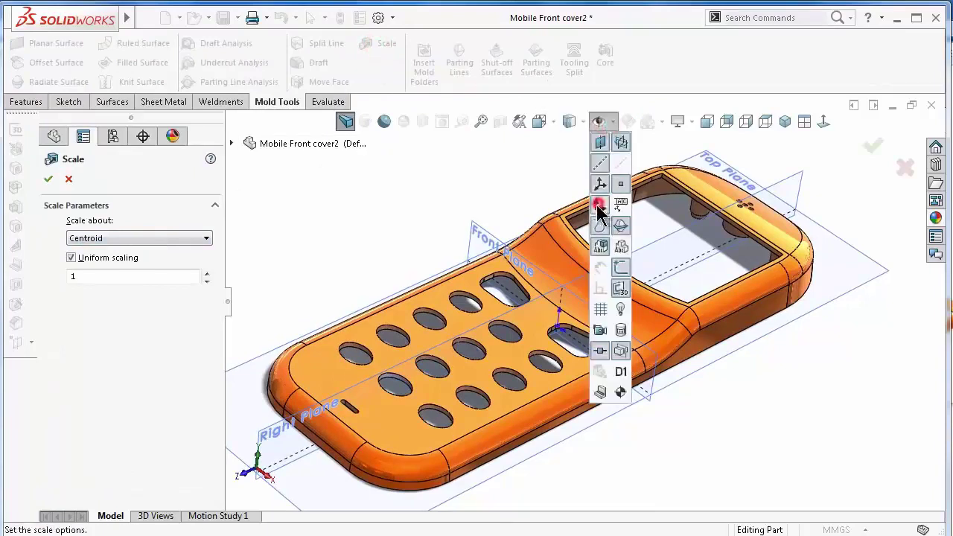
pyautogui.click(118, 276)
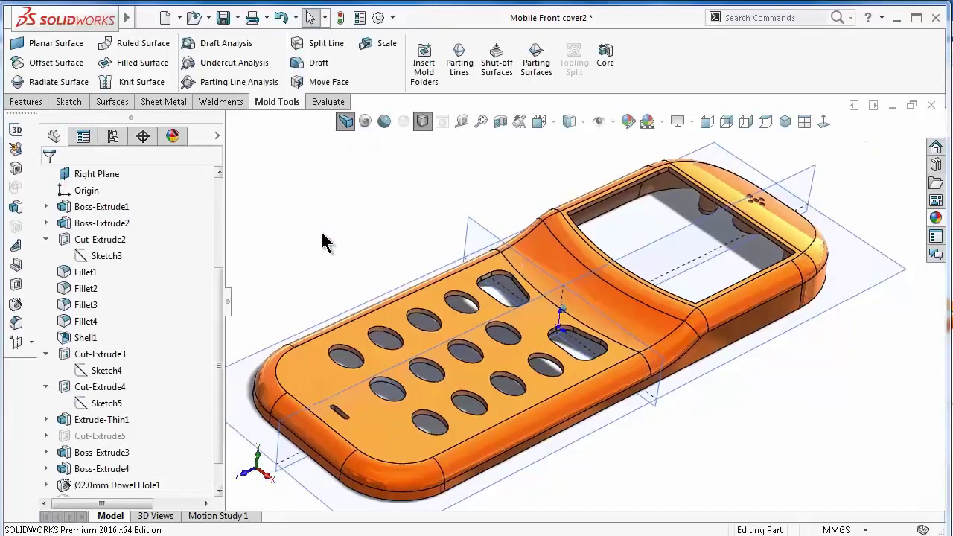
pyautogui.click(425, 63)
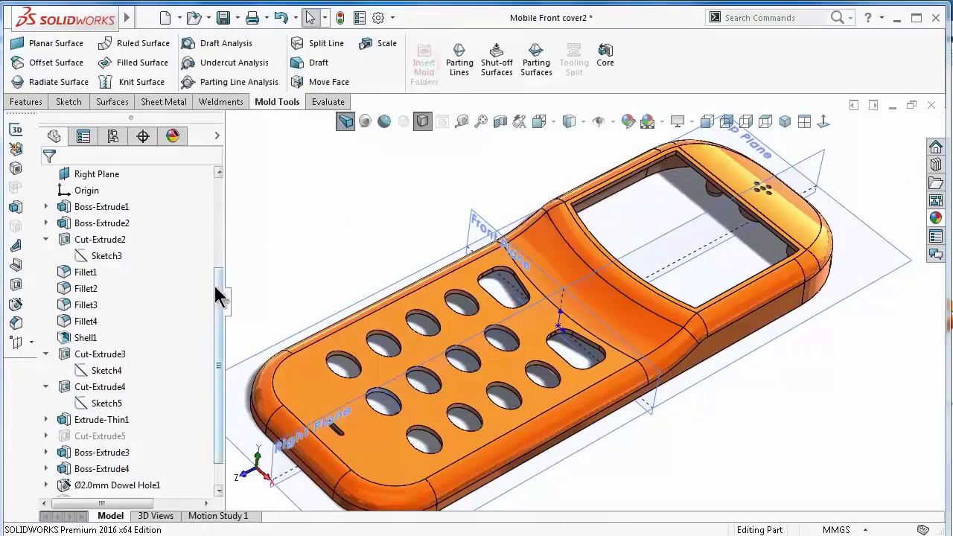
pyautogui.moveTo(218, 296); pyautogui.dragTo(225, 228)
# Create an 8-edge parting line along the cover rim, pulling on the Top Plane at 0.50°.
pyautogui.click(46, 207)
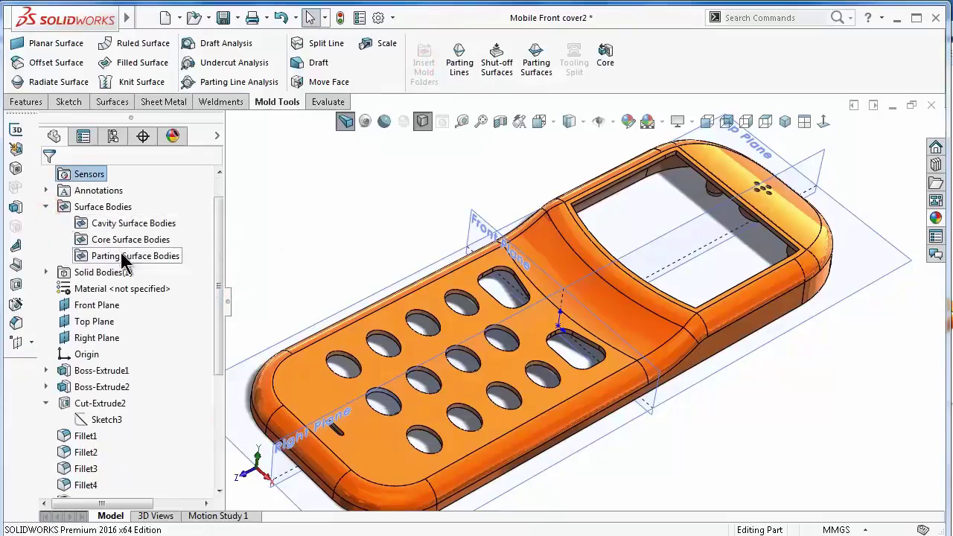
pyautogui.click(458, 66)
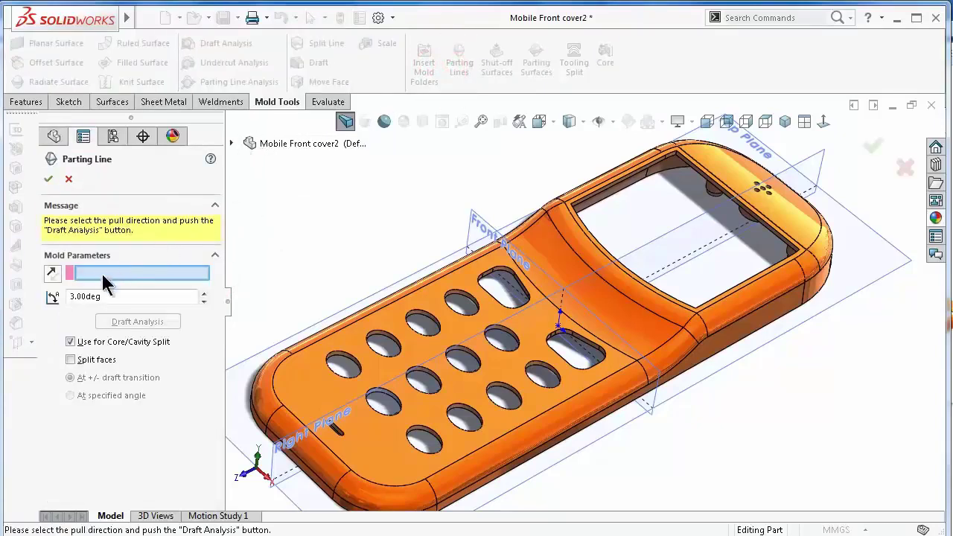
pyautogui.click(890, 266)
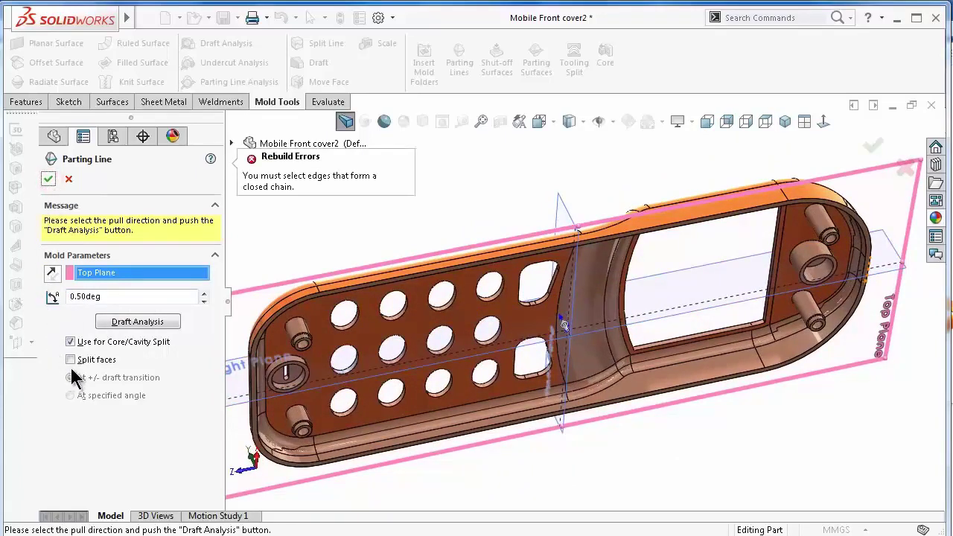
pyautogui.click(148, 331)
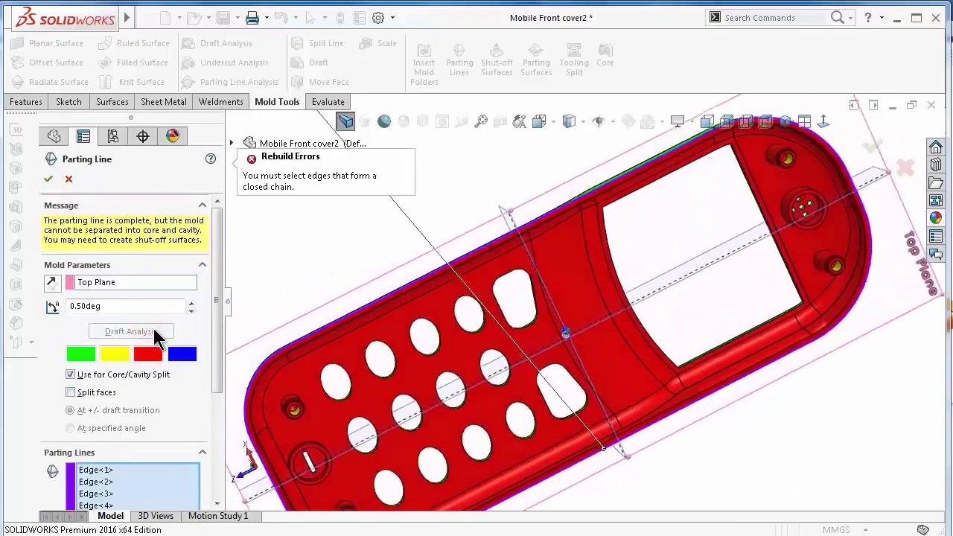
pyautogui.scroll(-3, 212, 335)
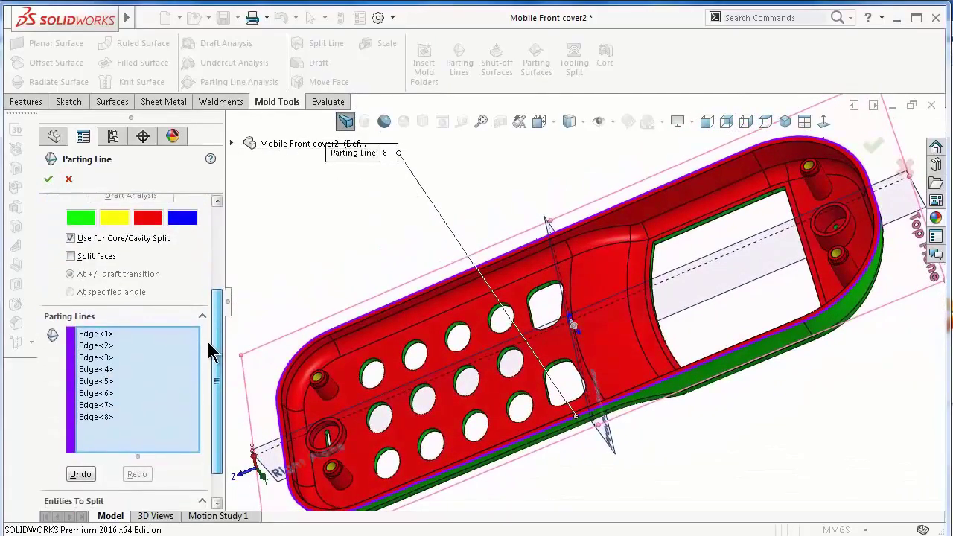
pyautogui.click(47, 179)
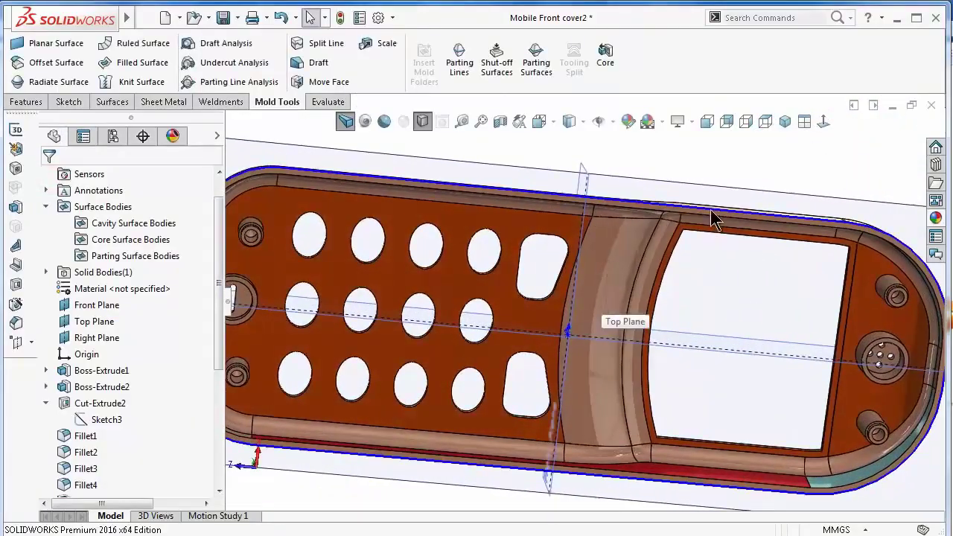
pyautogui.moveTo(600, 309)
pyautogui.mouseDown(button='middle')
pyautogui.moveTo(771, 320)
pyautogui.moveTo(660, 270)
pyautogui.mouseUp(button='middle')
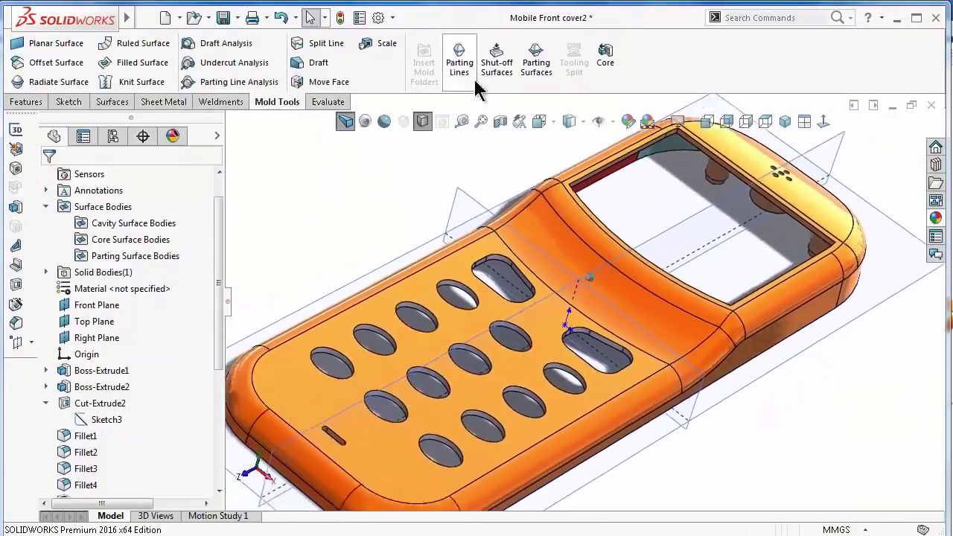
# Add Shut-off Surfaces patching the cover's through-holes, checking the preview before accepting.
pyautogui.click(498, 63)
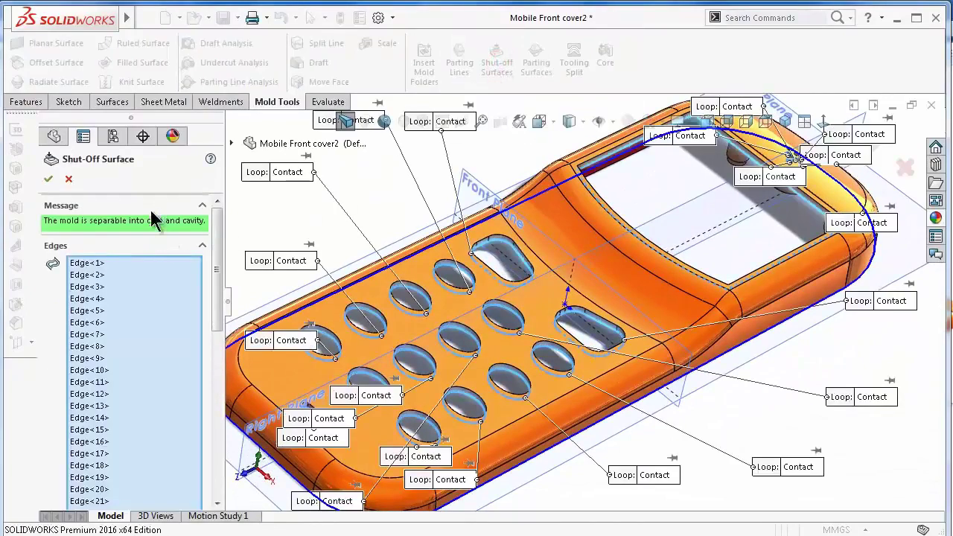
pyautogui.moveTo(216, 227); pyautogui.dragTo(209, 398)
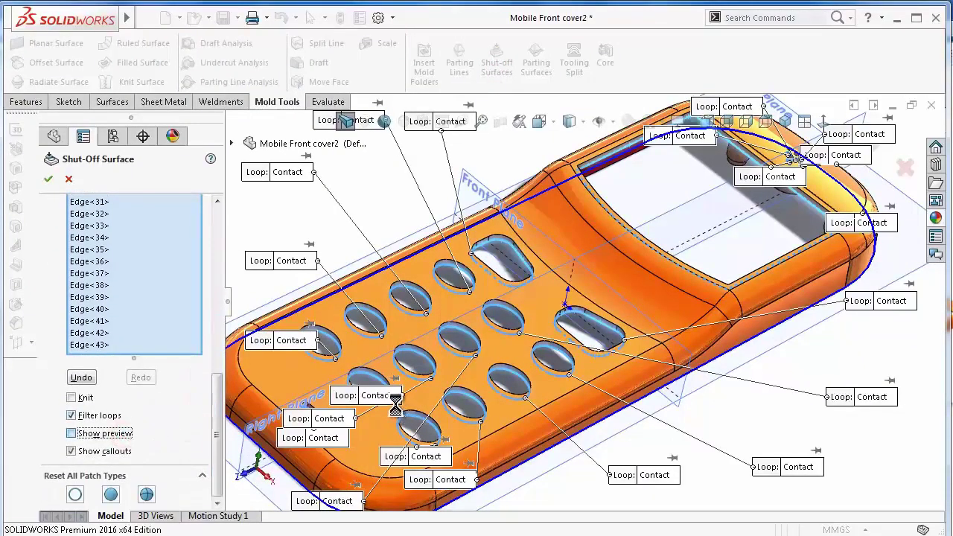
pyautogui.click(71, 433)
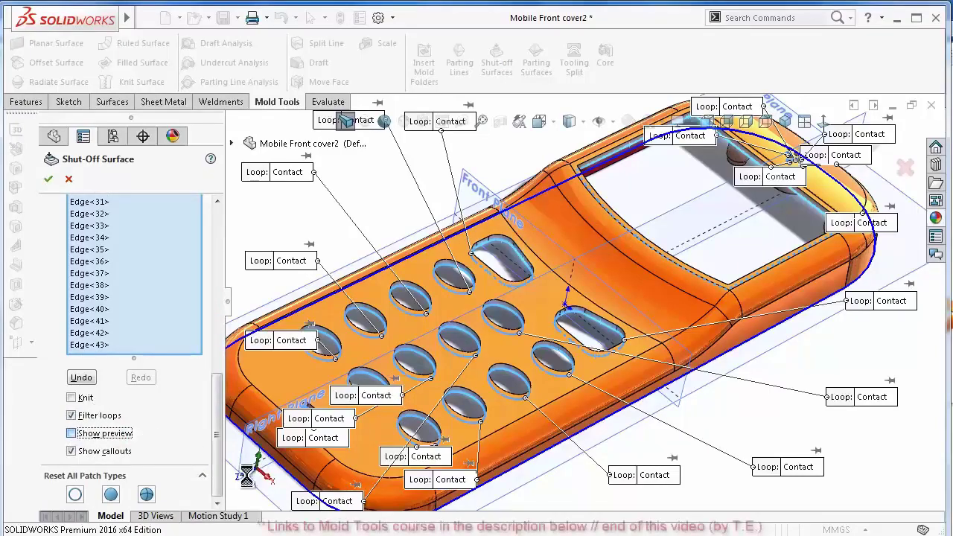
pyautogui.moveTo(820, 212)
pyautogui.mouseDown(button='middle')
pyautogui.moveTo(800, 215)
pyautogui.moveTo(791, 231)
pyautogui.mouseUp(button='middle')
pyautogui.click(49, 180)
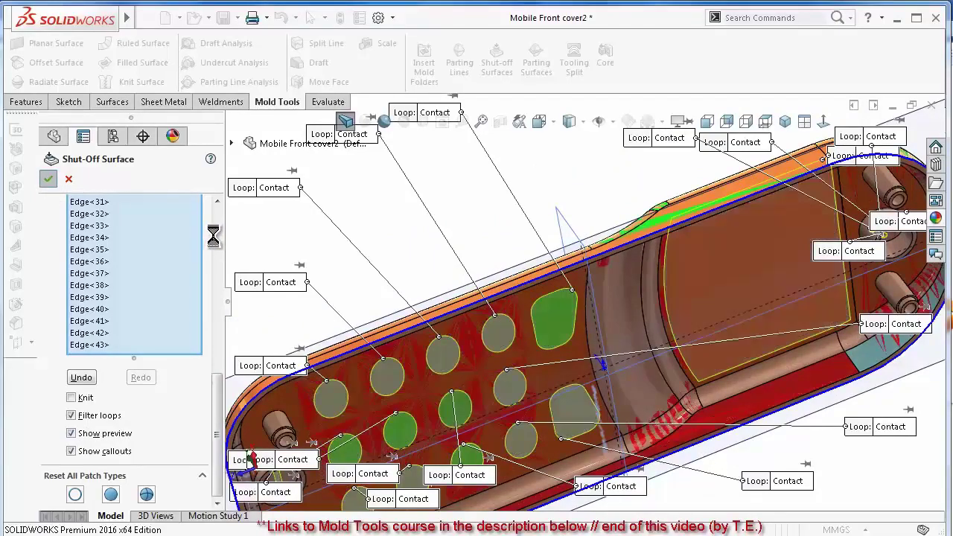
pyautogui.hotkey('ctrl', '7')
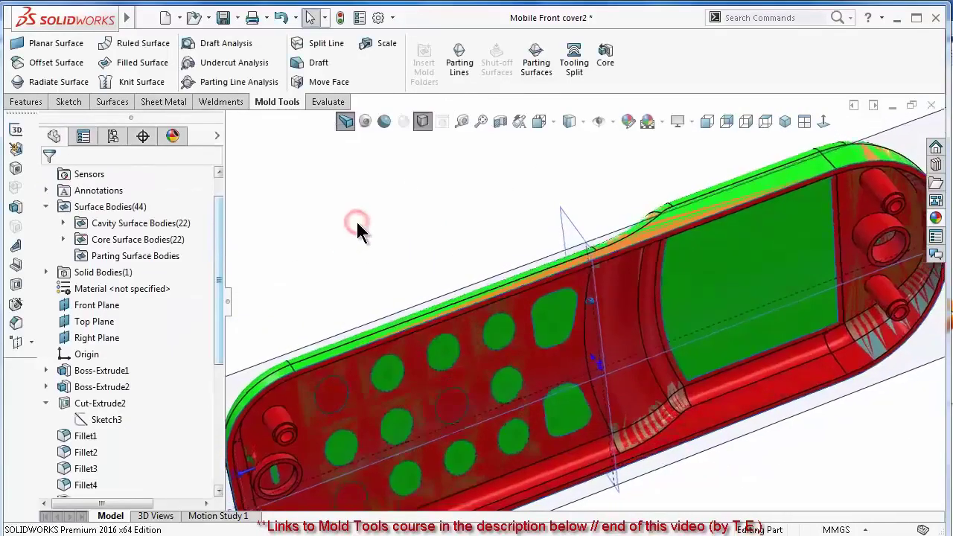
pyautogui.press('Up')
pyautogui.press('Up')
pyautogui.press('Up')
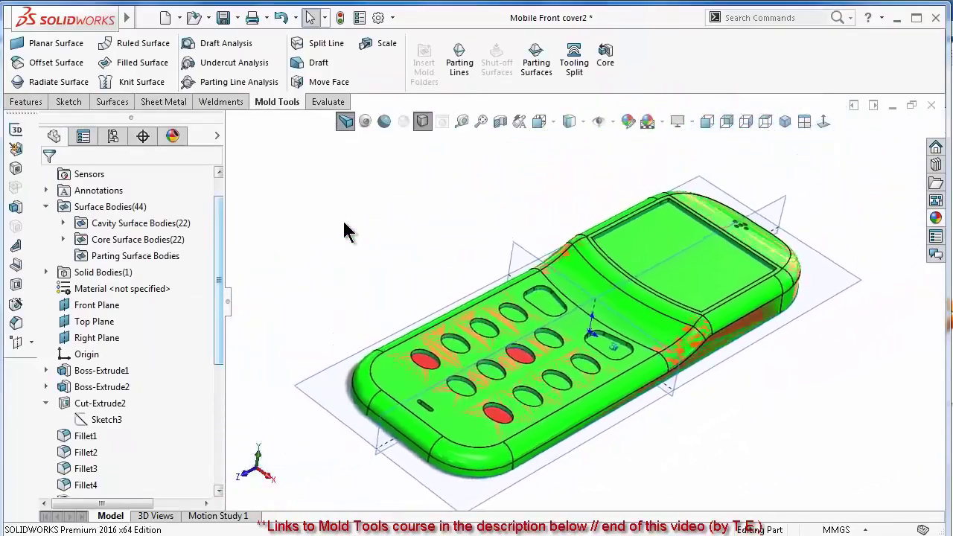
pyautogui.hotkey('ctrl', '7')
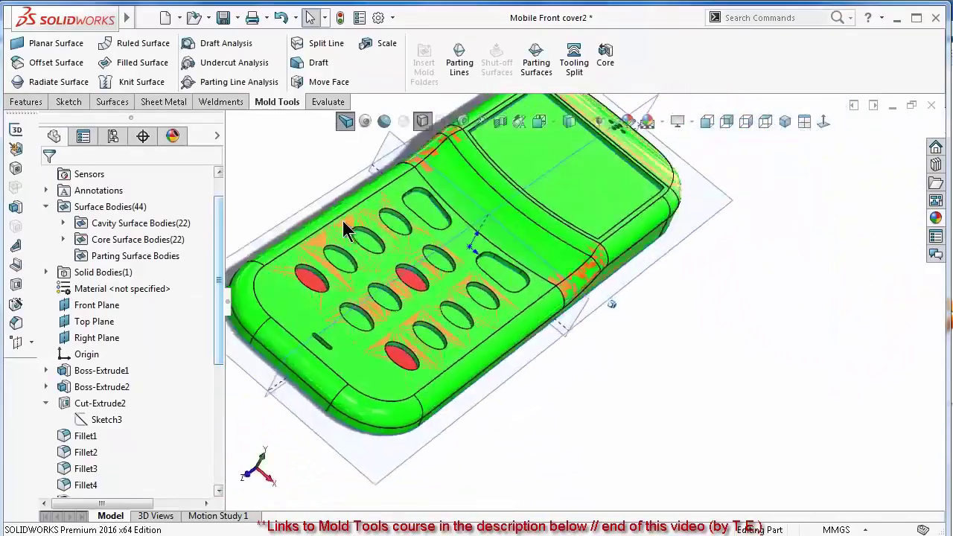
pyautogui.click(46, 272)
pyautogui.click(117, 289)
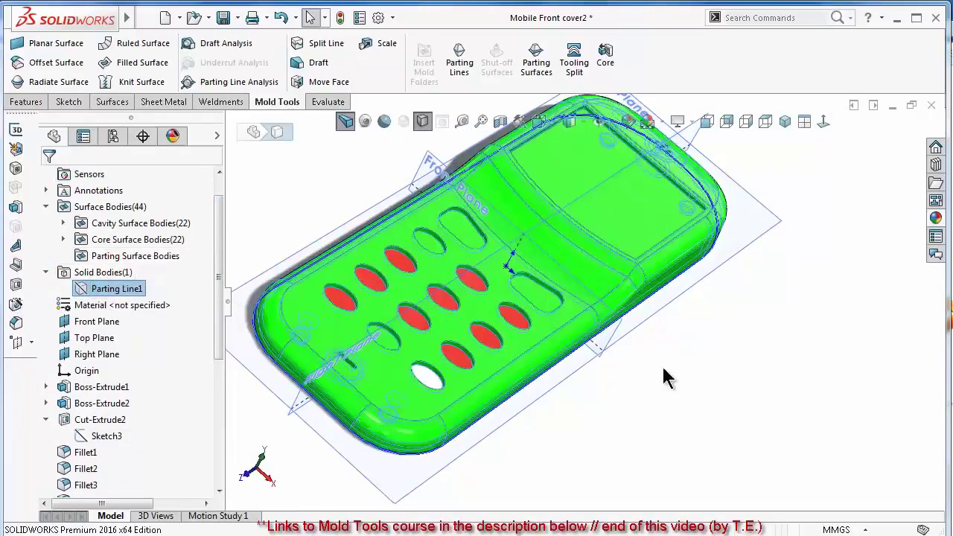
pyautogui.click(666, 377)
pyautogui.press('Up')
pyautogui.press('Up')
pyautogui.press('Up')
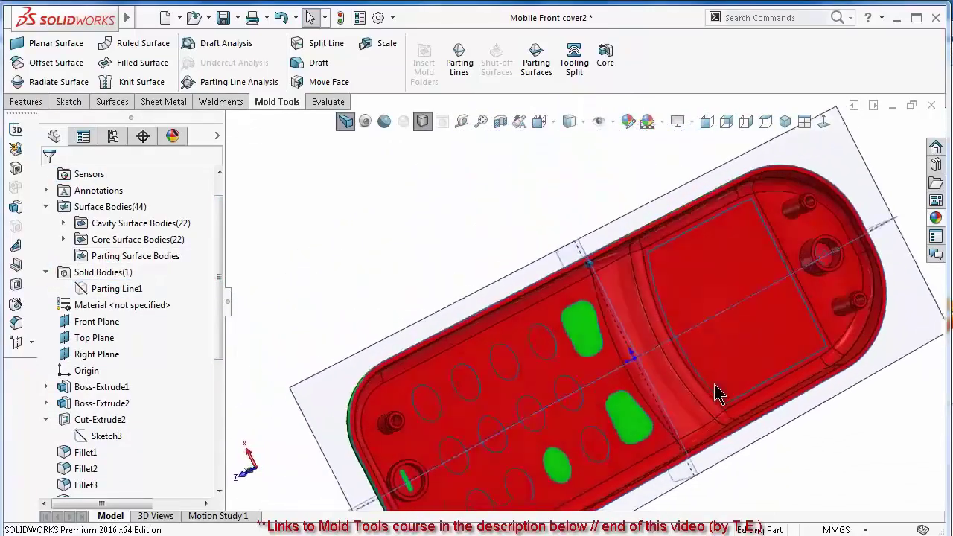
pyautogui.hotkey('ctrl', '7')
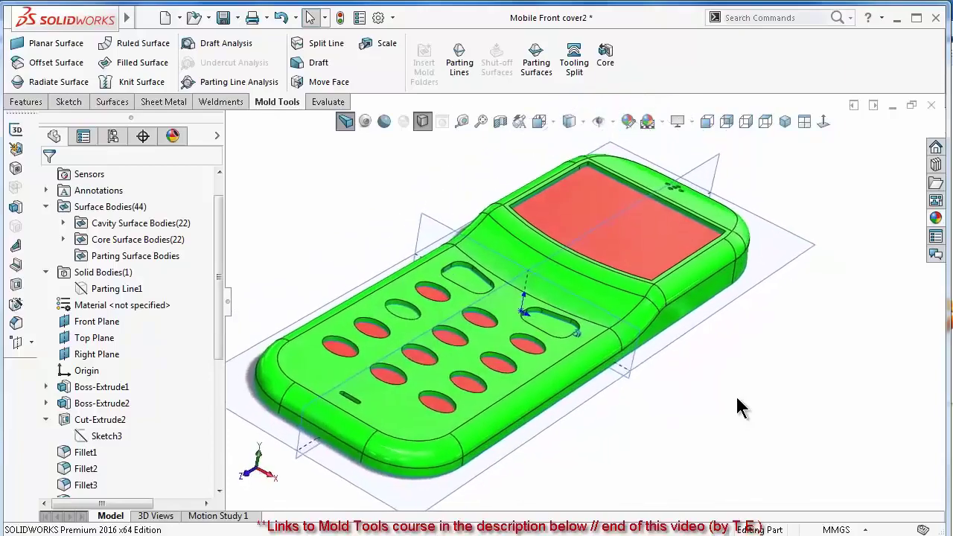
# Create a 100 mm flat parting surface extending out from the parting line.
pyautogui.click(538, 74)
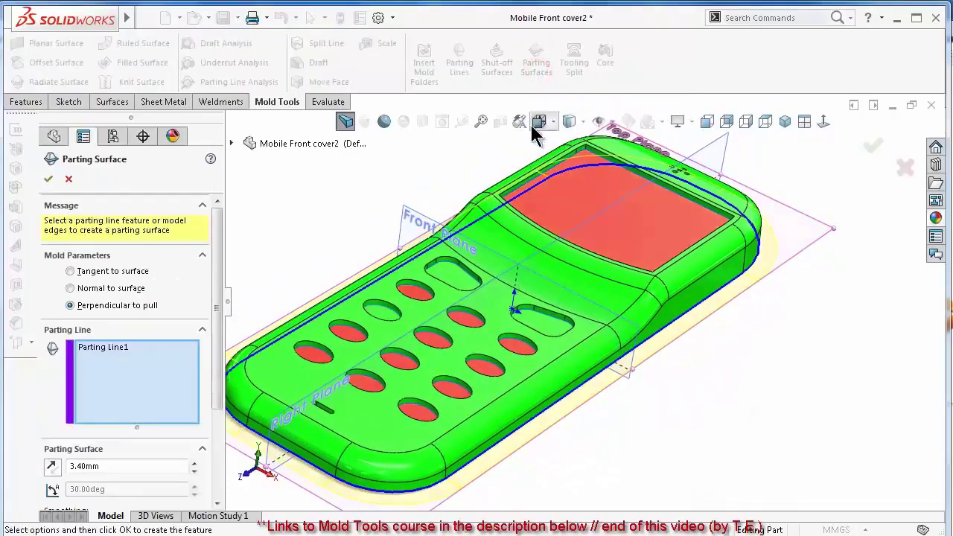
pyautogui.moveTo(538, 130)
pyautogui.mouseDown(button='middle')
pyautogui.moveTo(362, 373)
pyautogui.moveTo(435, 350)
pyautogui.mouseUp(button='middle')
pyautogui.write('1')
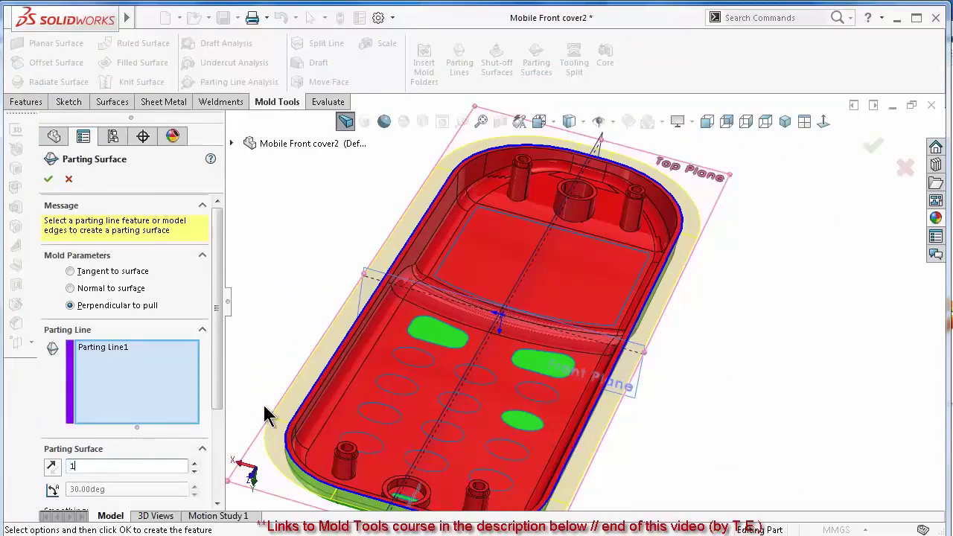
pyautogui.write('00')
pyautogui.press('Return')
pyautogui.scroll(2, 547, 291)
pyautogui.scroll(2, 577, 277)
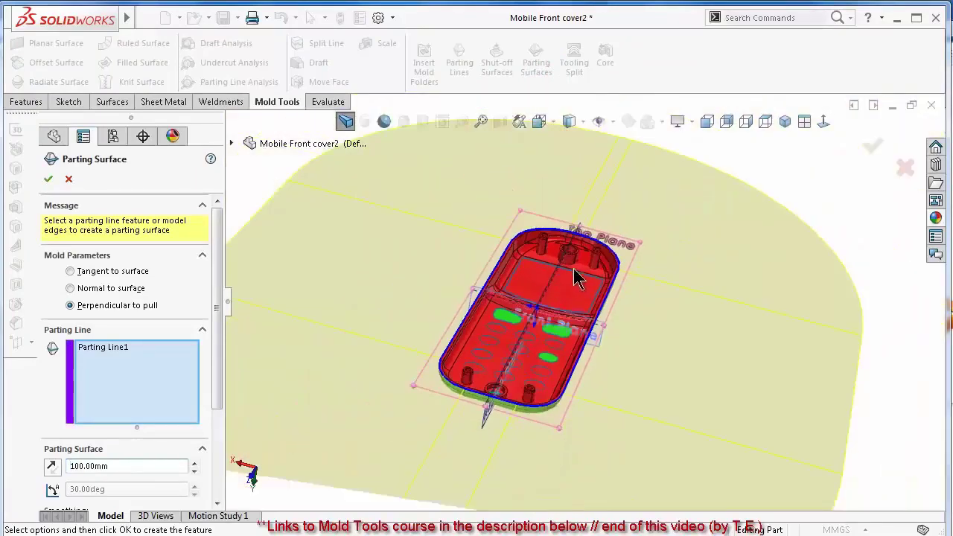
pyautogui.scroll(2, 578, 277)
pyautogui.moveTo(571, 298); pyautogui.dragTo(630, 387, button='middle')
pyautogui.moveTo(220, 336); pyautogui.dragTo(210, 439)
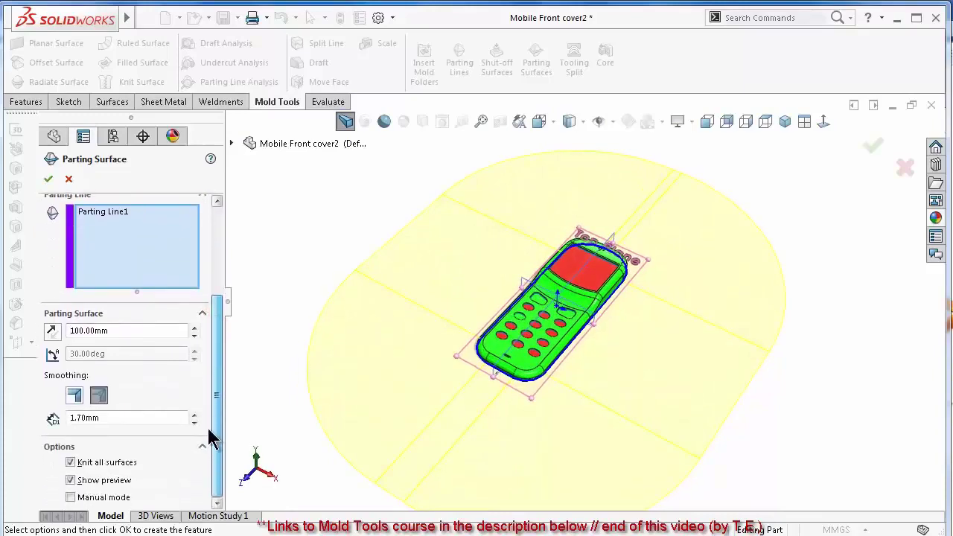
pyautogui.click(49, 179)
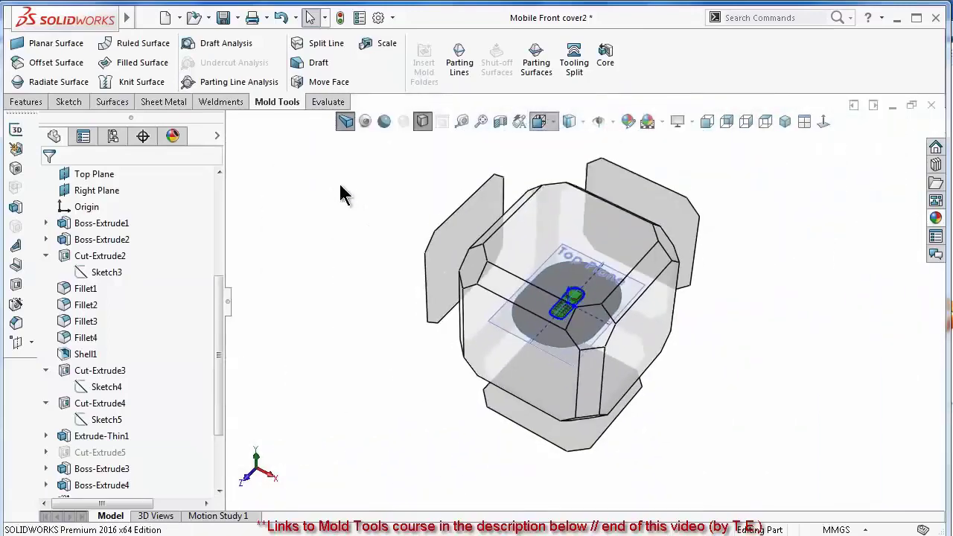
# Start a second parting surface along the Top Plane, then cancel it.
pyautogui.click(340, 255)
pyautogui.click(545, 54)
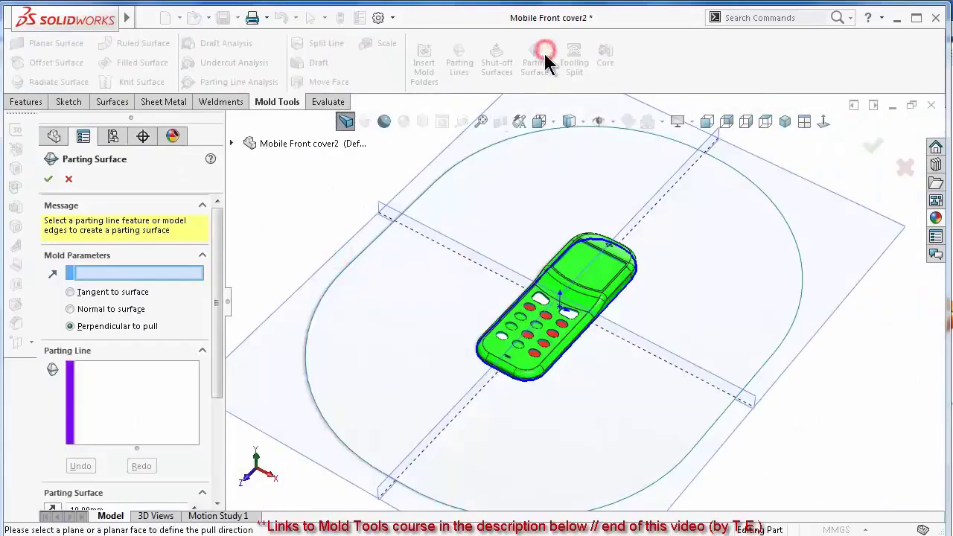
pyautogui.click(846, 254)
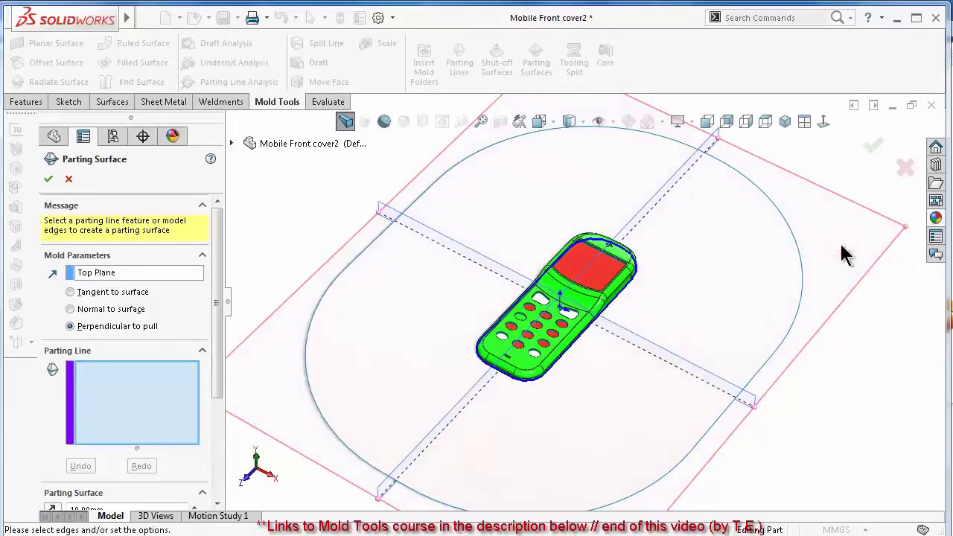
pyautogui.click(70, 180)
# Start Tooling Split sketching on the Top Plane, with reference planes hidden.
pyautogui.click(574, 63)
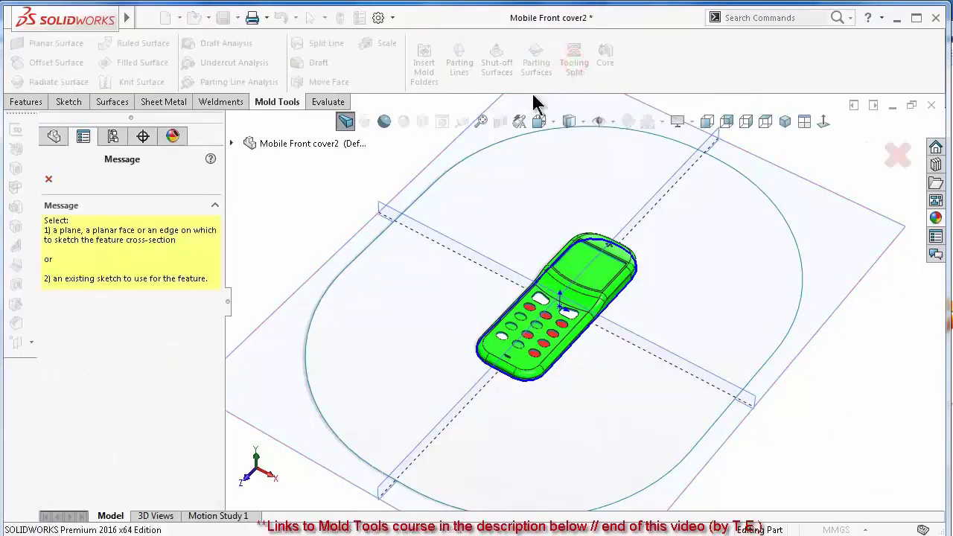
pyautogui.click(817, 214)
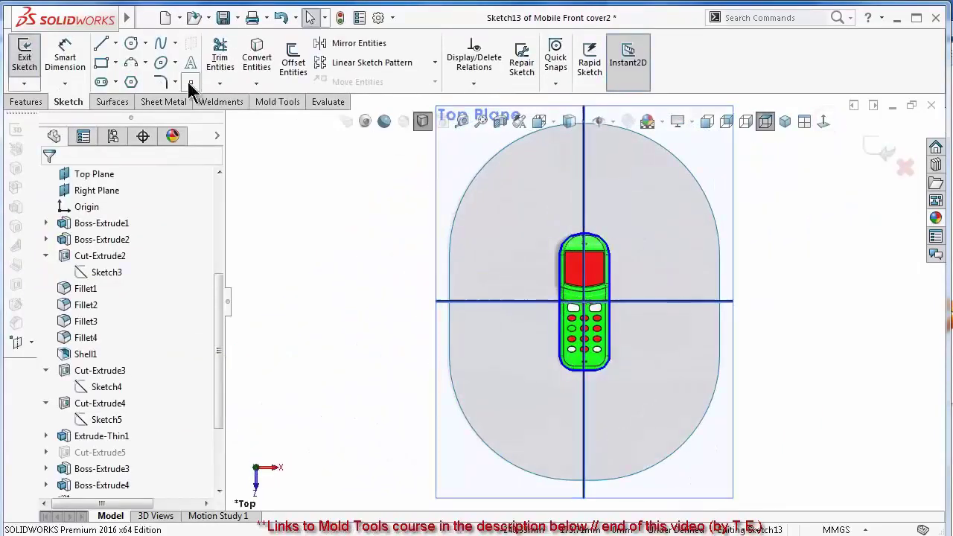
pyautogui.click(598, 122)
pyautogui.click(620, 149)
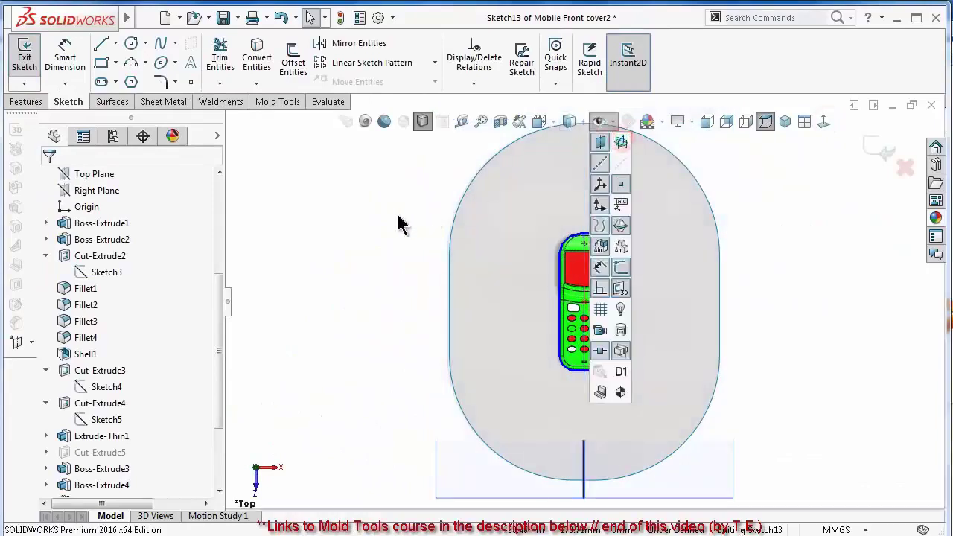
pyautogui.scroll(-1, 622, 343)
pyautogui.scroll(-1, 622, 342)
# Draw a Center Rectangle from the origin enclosing the phone cover.
pyautogui.click(116, 64)
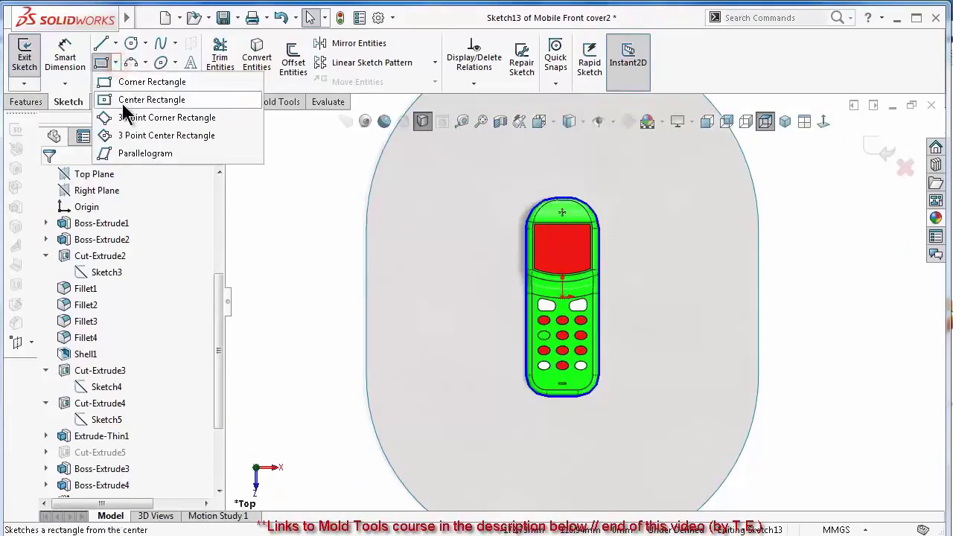
pyautogui.click(124, 104)
pyautogui.scroll(-2, 566, 298)
pyautogui.scroll(-2, 555, 316)
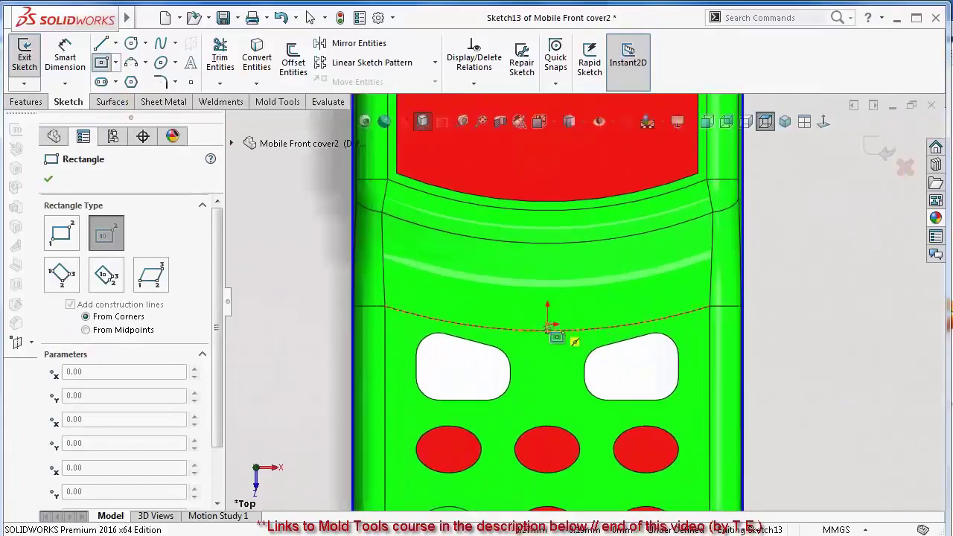
pyautogui.scroll(2, 525, 296)
pyautogui.scroll(3, 455, 249)
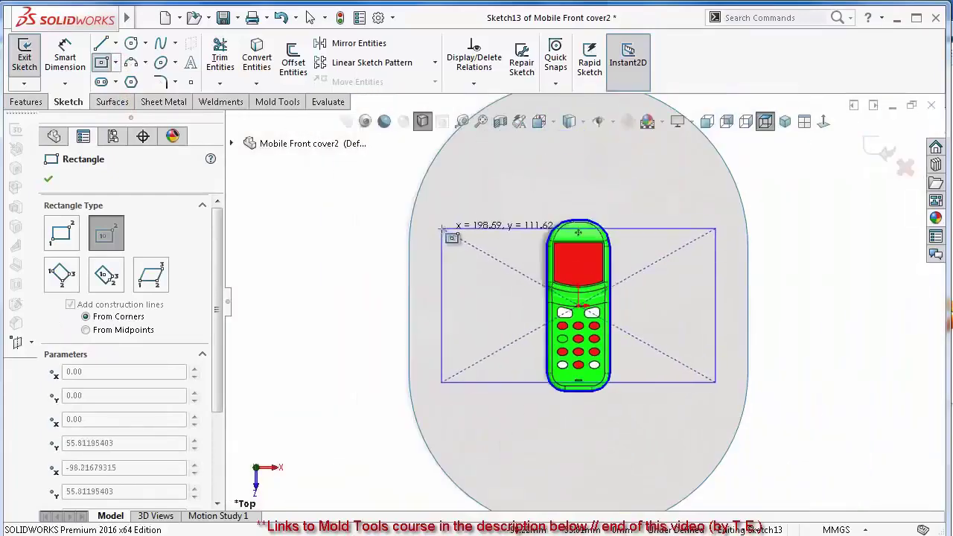
pyautogui.click(456, 141)
# Dimension the rectangle to 250 mm by 175 mm and exit the sketch.
pyautogui.moveTo(351, 308); pyautogui.dragTo(365, 213, button='right')
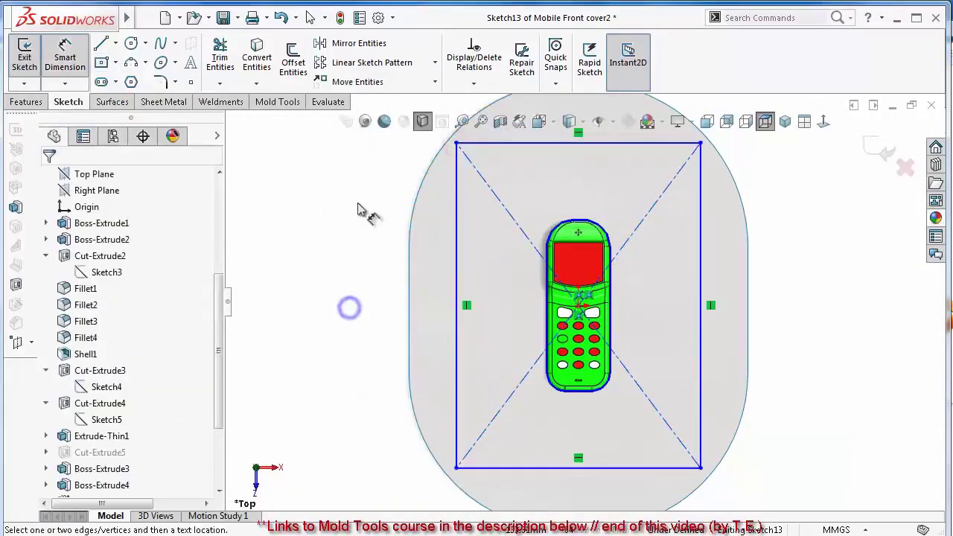
pyautogui.click(455, 238)
pyautogui.click(375, 239)
pyautogui.write('250')
pyautogui.press('Return')
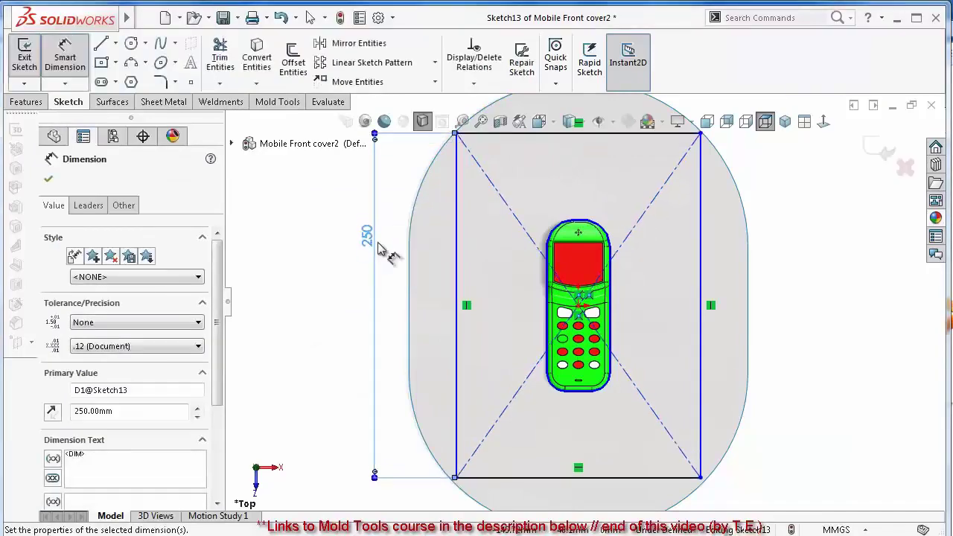
pyautogui.click(638, 433)
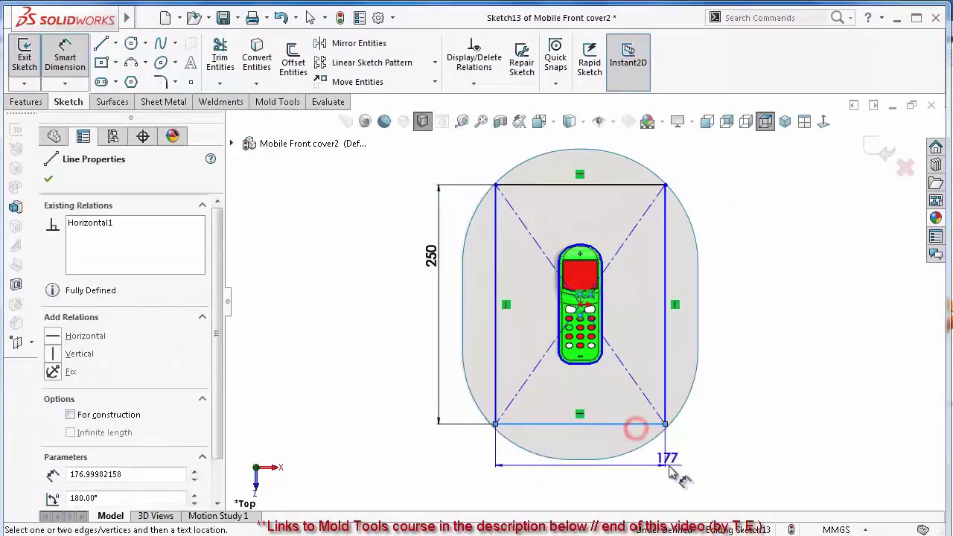
pyautogui.click(693, 472)
pyautogui.write('175')
pyautogui.press('Return')
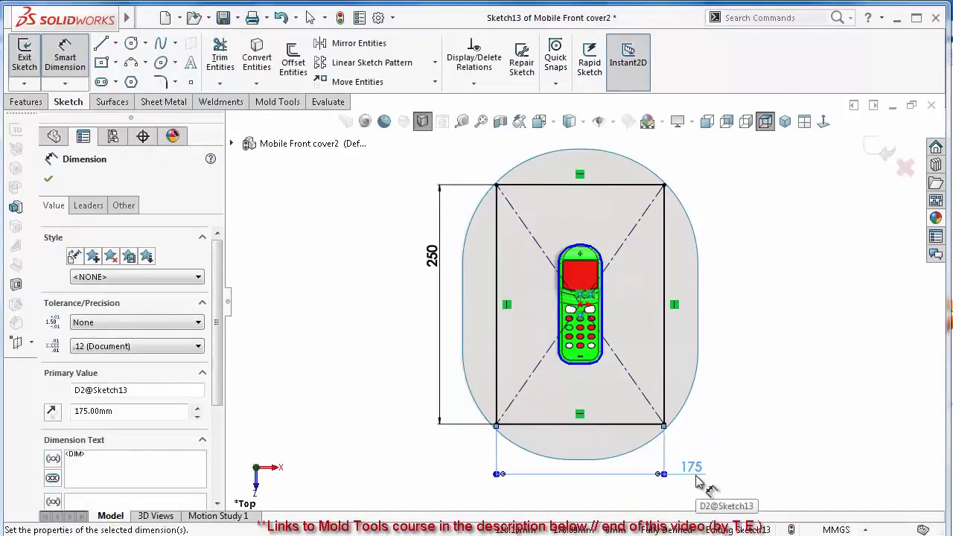
pyautogui.hotkey('ctrl', '7')
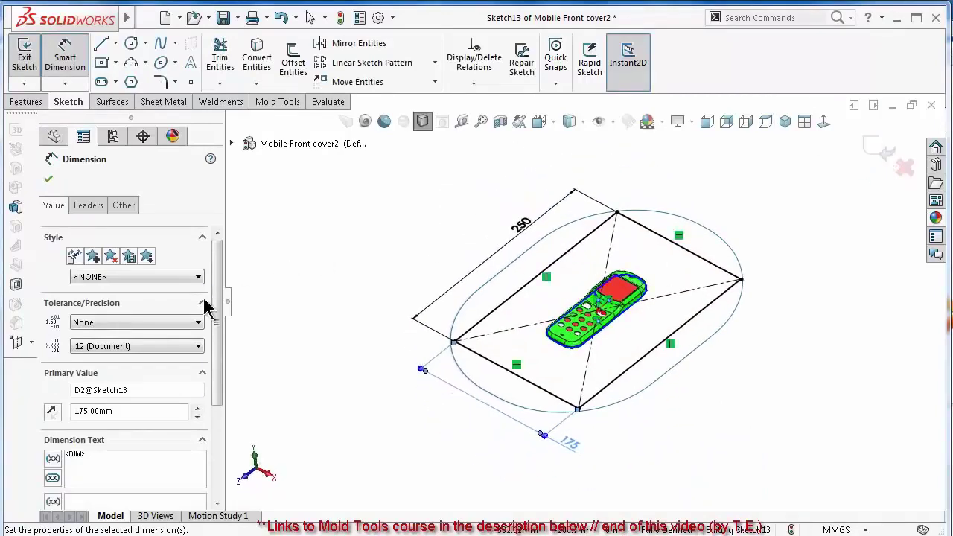
pyautogui.click(50, 180)
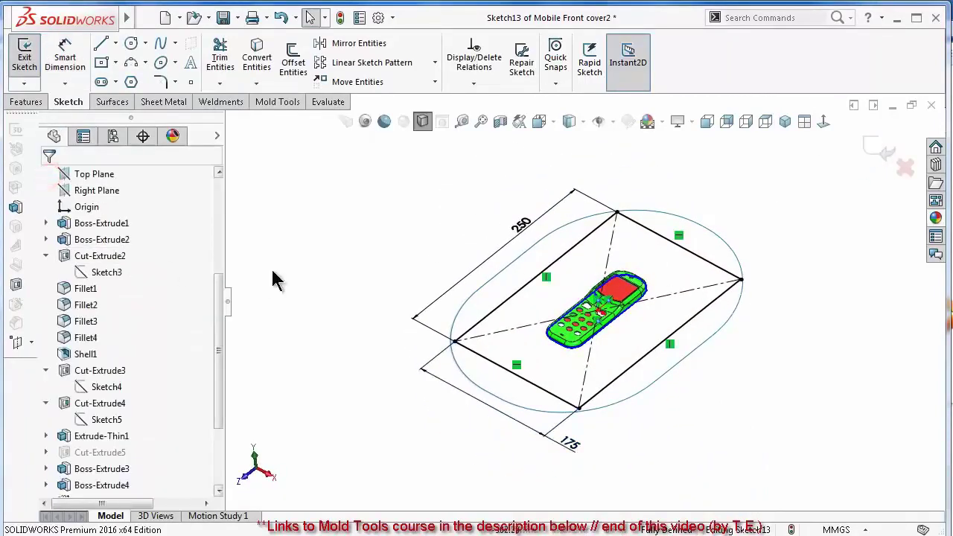
pyautogui.click(883, 151)
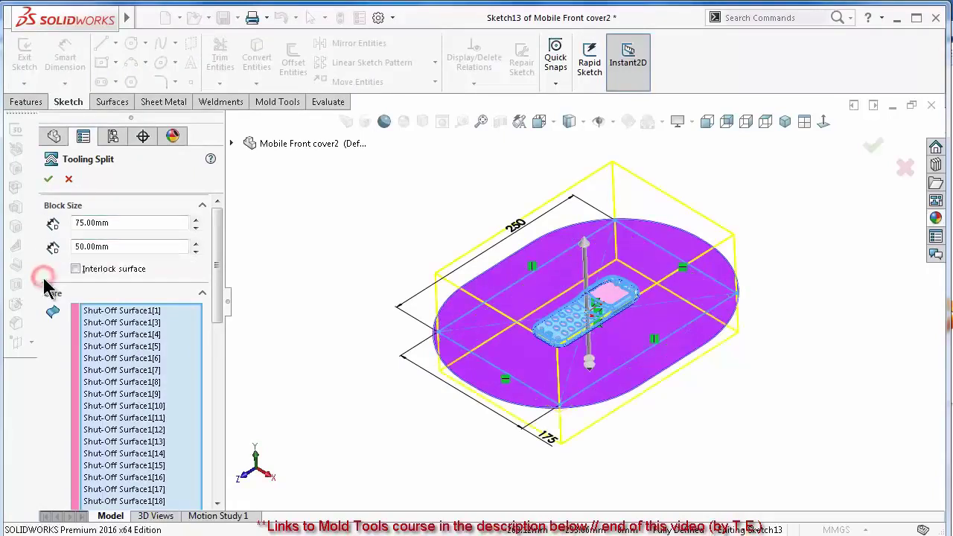
# Accept the tooling split with 75 mm upper and 50 mm lower block depths.
pyautogui.moveTo(220, 288); pyautogui.dragTo(207, 469)
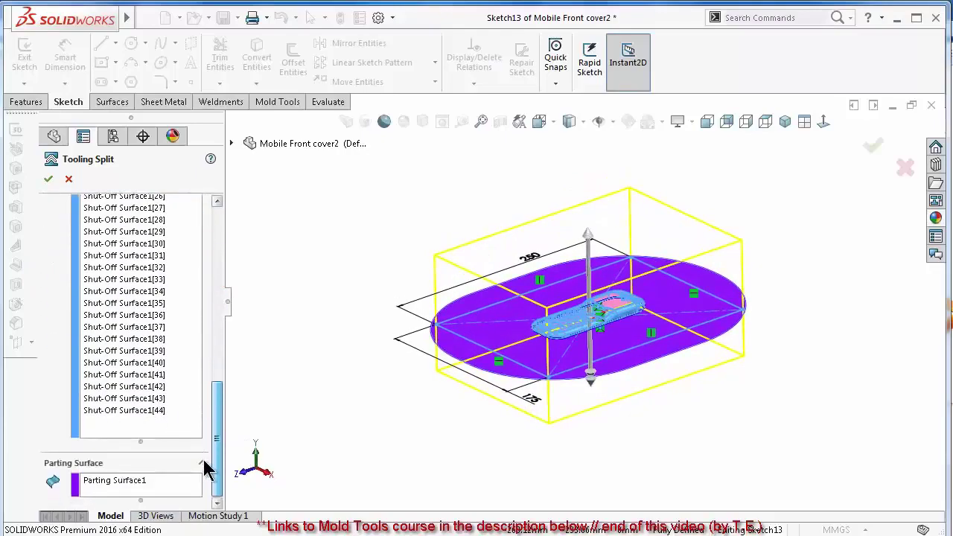
pyautogui.click(49, 180)
pyautogui.write('mo')
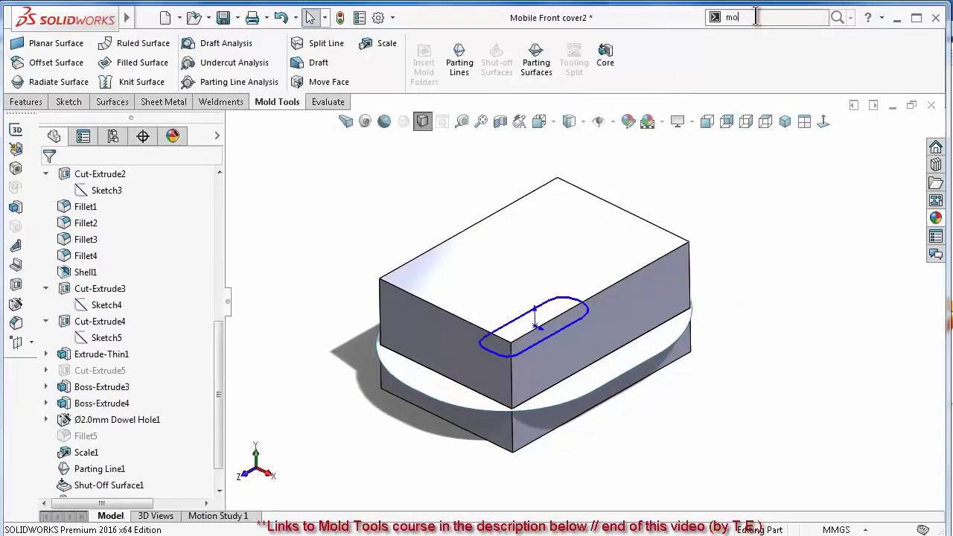
# Move the upper mould block (Tooling Split1[2]) up about 98 mm along Y.
pyautogui.write('v')
pyautogui.click(779, 47)
pyautogui.click(639, 251)
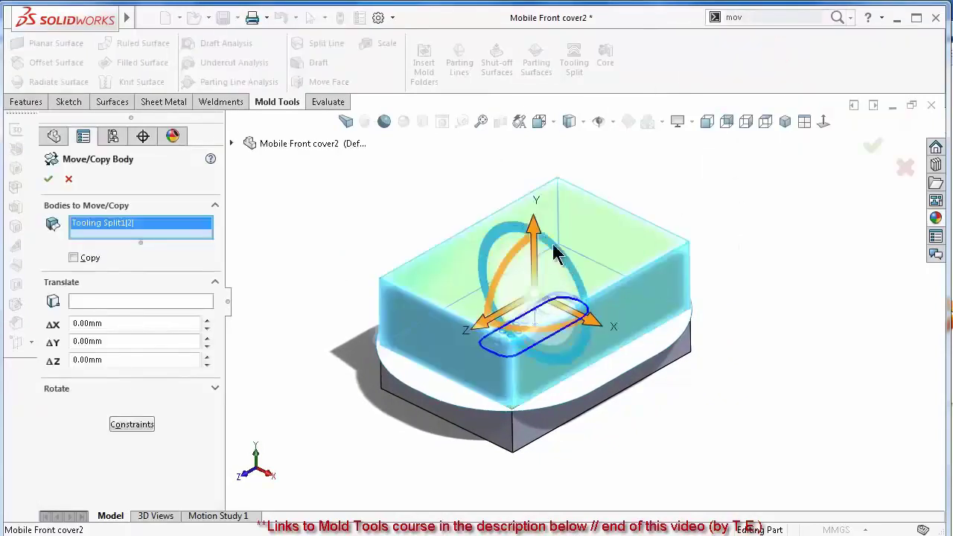
pyautogui.moveTo(580, 235); pyautogui.dragTo(511, 145)
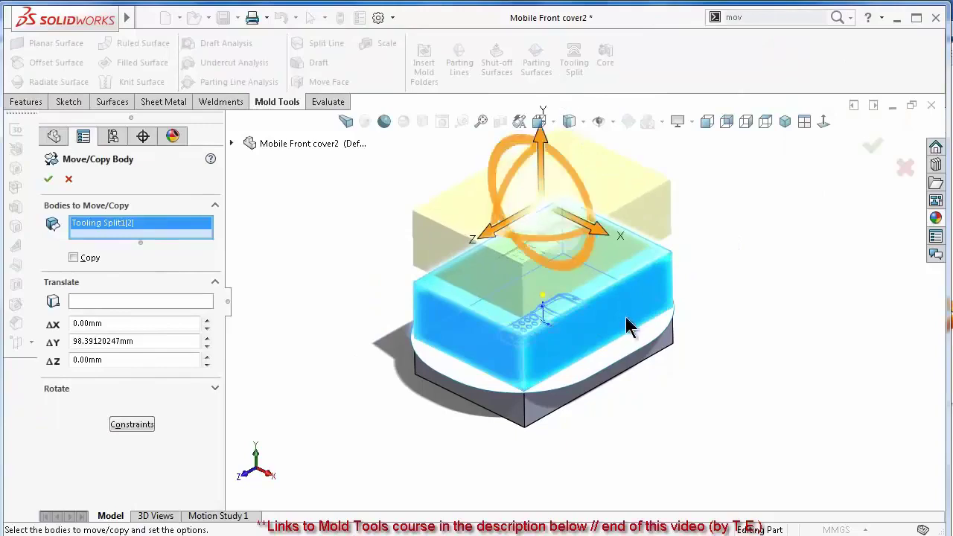
pyautogui.click(865, 148)
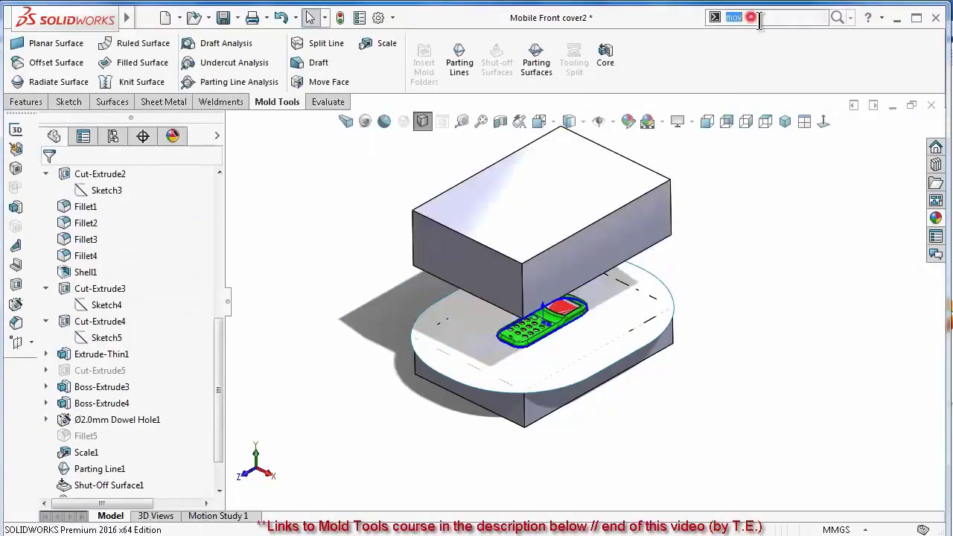
# Move the lower mould block (Tooling Split1[1]) down about 160 mm along Y.
pyautogui.click(772, 47)
pyautogui.click(669, 346)
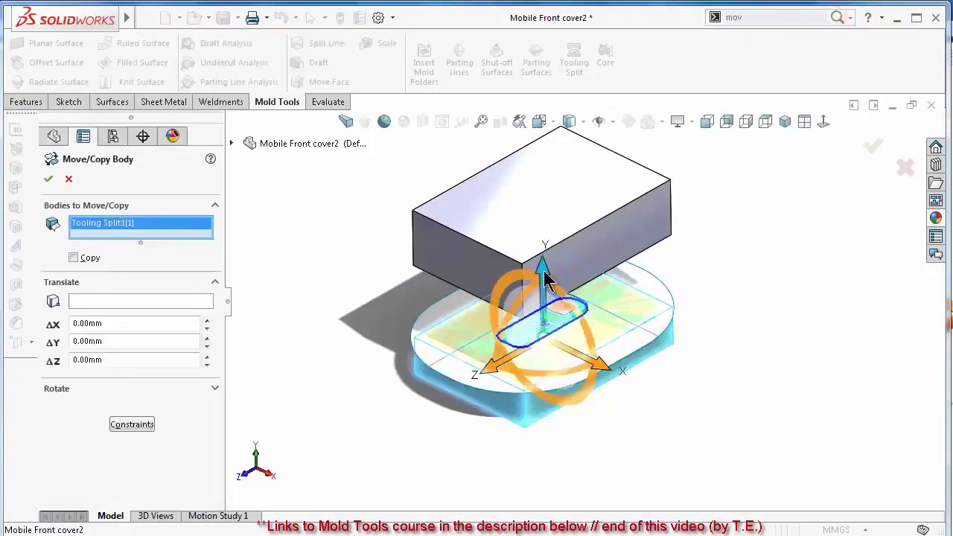
pyautogui.moveTo(544, 268); pyautogui.dragTo(545, 394)
pyautogui.click(871, 149)
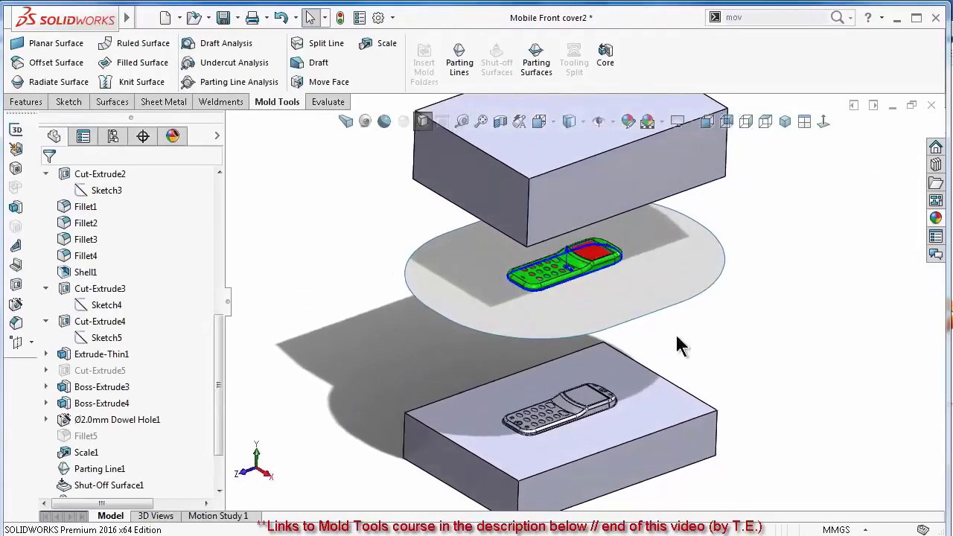
# Hide the parting surface and turn off View Shadows.
pyautogui.click(658, 291)
pyautogui.click(732, 243)
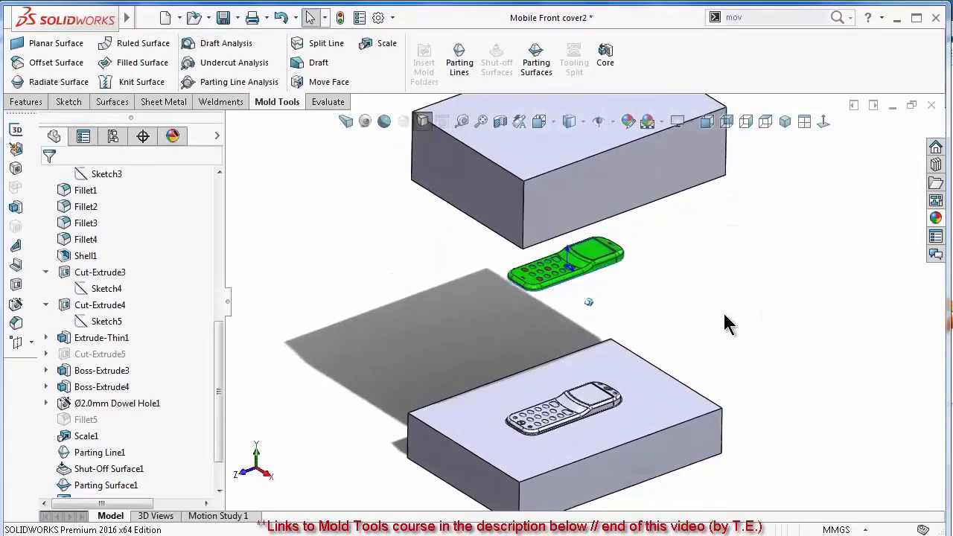
pyautogui.scroll(1, 716, 316)
pyautogui.click(600, 123)
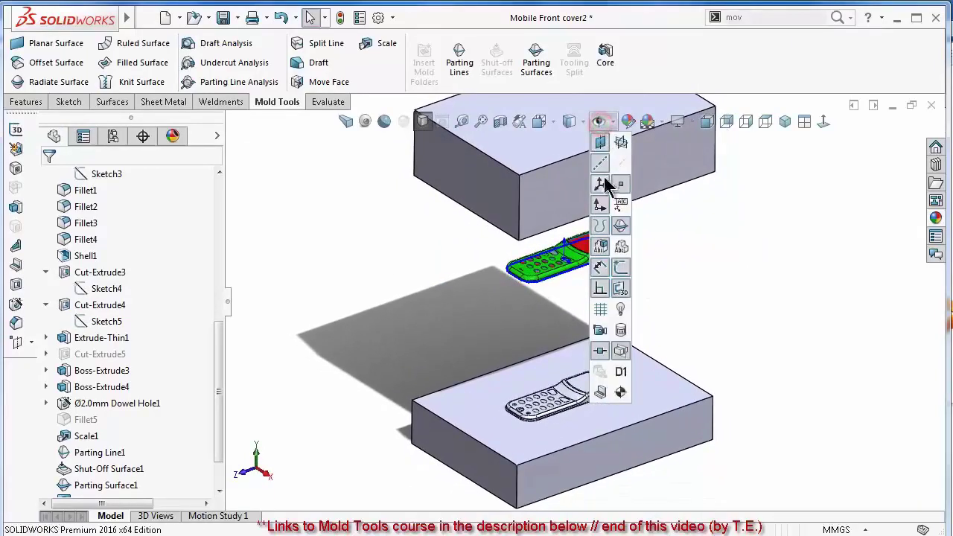
pyautogui.click(773, 342)
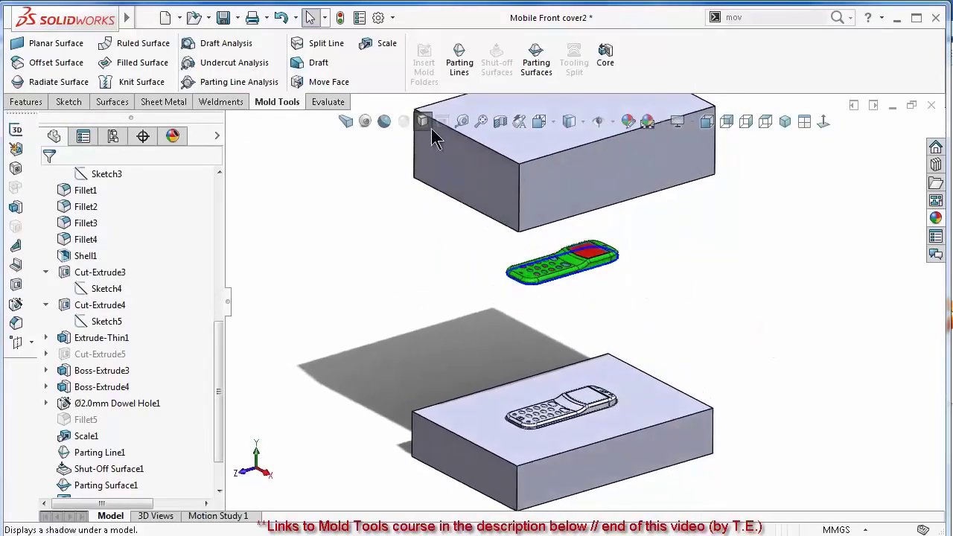
# Switch the view to perspective and collapse the feature tree to widen the model view.
pyautogui.click(434, 132)
pyautogui.click(348, 125)
pyautogui.click(229, 302)
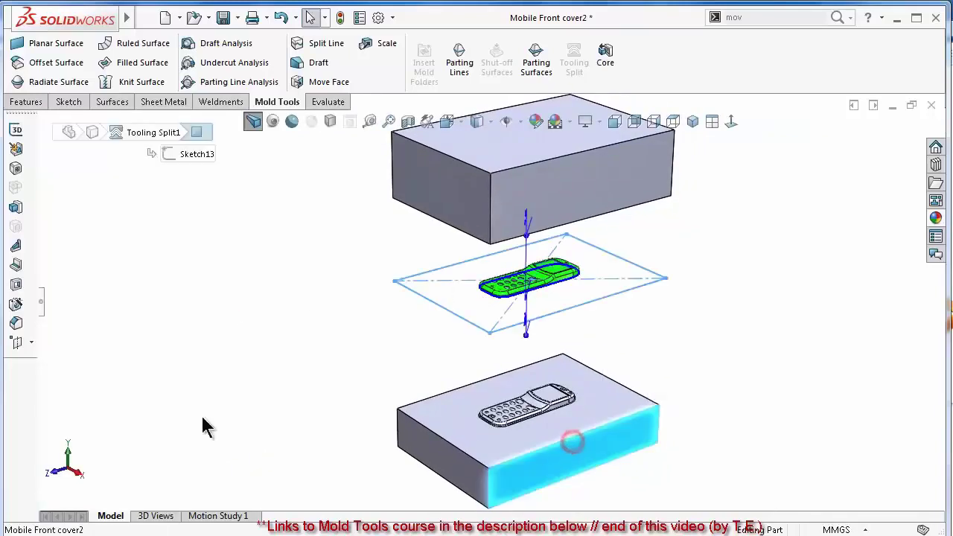
# Restore the feature tree, select the lower block's body and bring up the appearances library.
pyautogui.click(41, 302)
pyautogui.moveTo(219, 328); pyautogui.dragTo(213, 276)
pyautogui.click(156, 257)
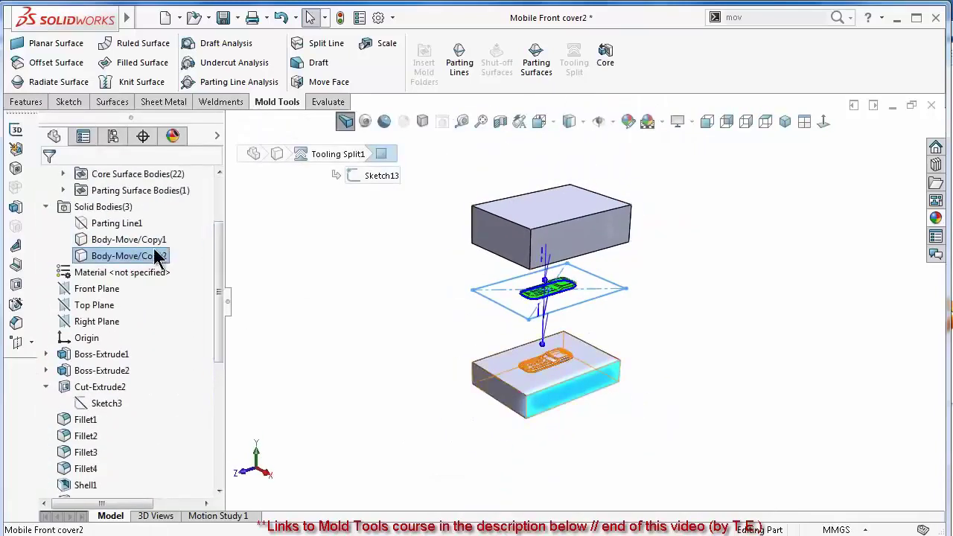
pyautogui.click(128, 257)
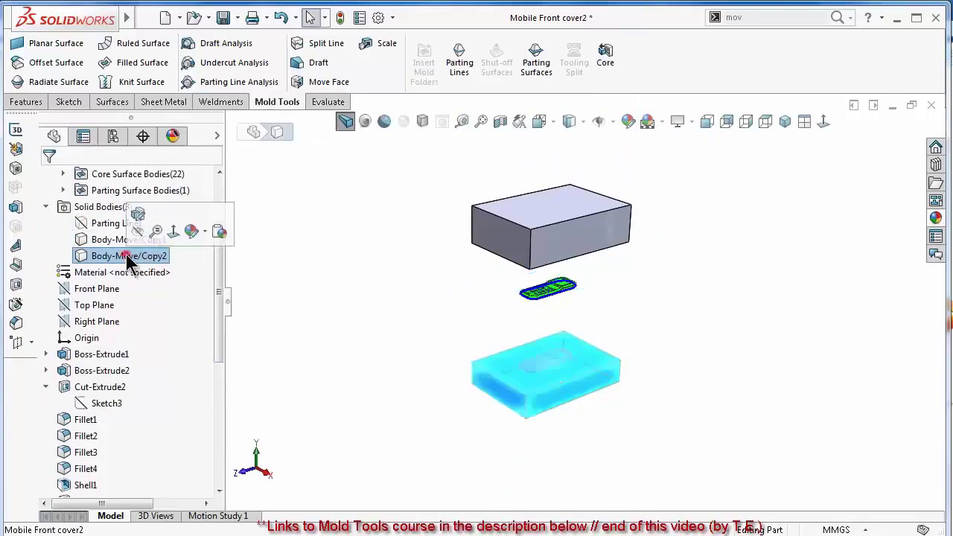
pyautogui.click(935, 218)
# Apply a polished metal appearance to the lower block body (Body-Move/Copy2).
pyautogui.click(741, 179)
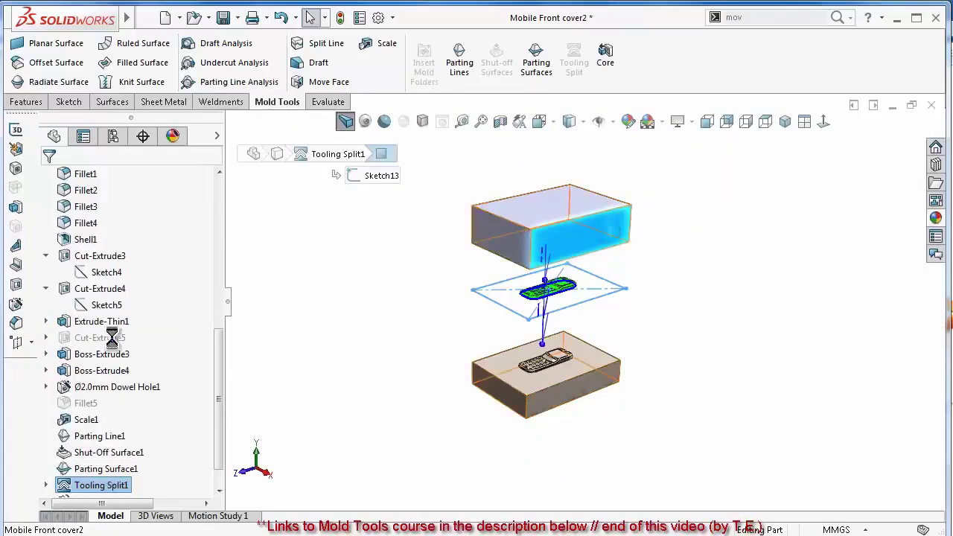
pyautogui.scroll(2, 112, 337)
pyautogui.scroll(1, 149, 289)
pyautogui.scroll(2, 154, 286)
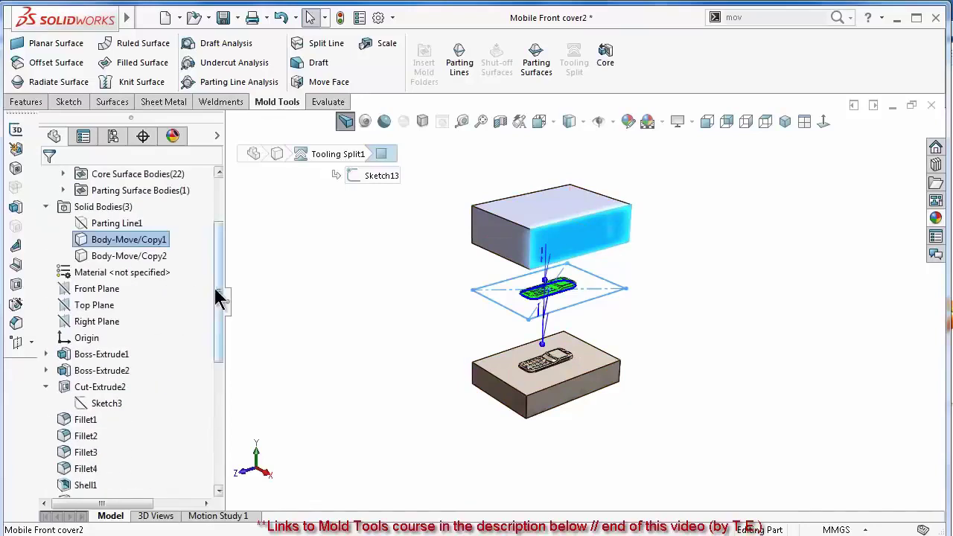
pyautogui.click(147, 260)
pyautogui.click(937, 217)
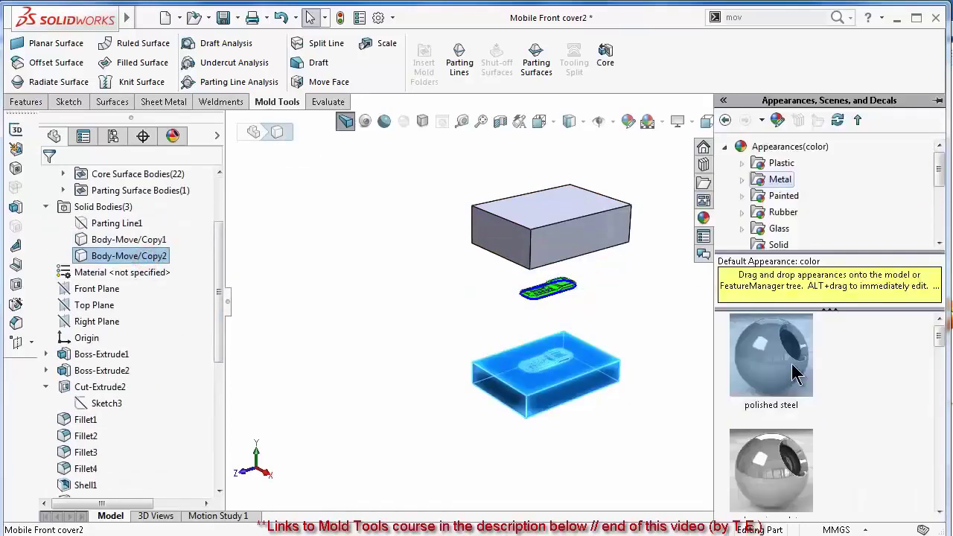
pyautogui.click(663, 321)
# Apply the same metal appearance to the upper block body (Body-Move/Copy1).
pyautogui.scroll(2, 221, 353)
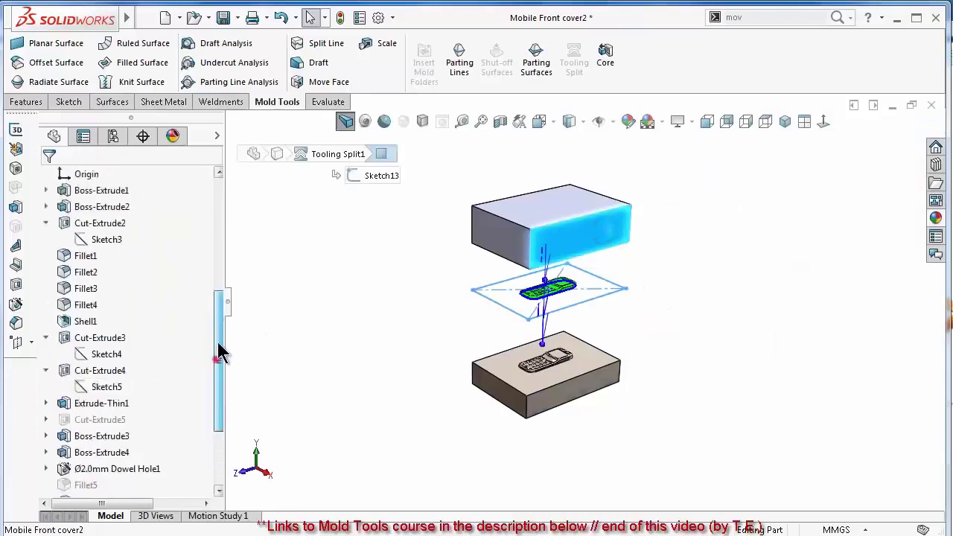
pyautogui.scroll(3, 221, 354)
pyautogui.click(128, 224)
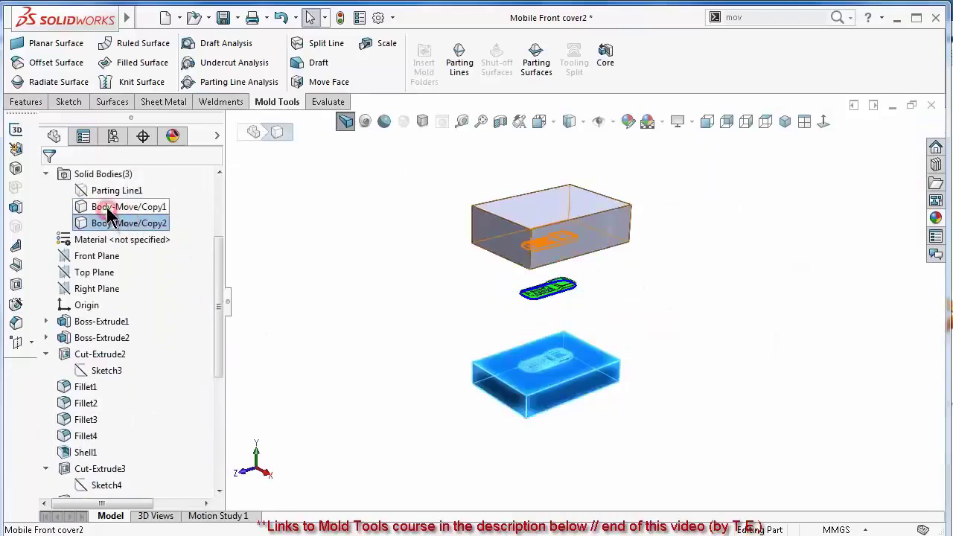
pyautogui.click(108, 209)
pyautogui.click(936, 218)
pyautogui.doubleClick(790, 347)
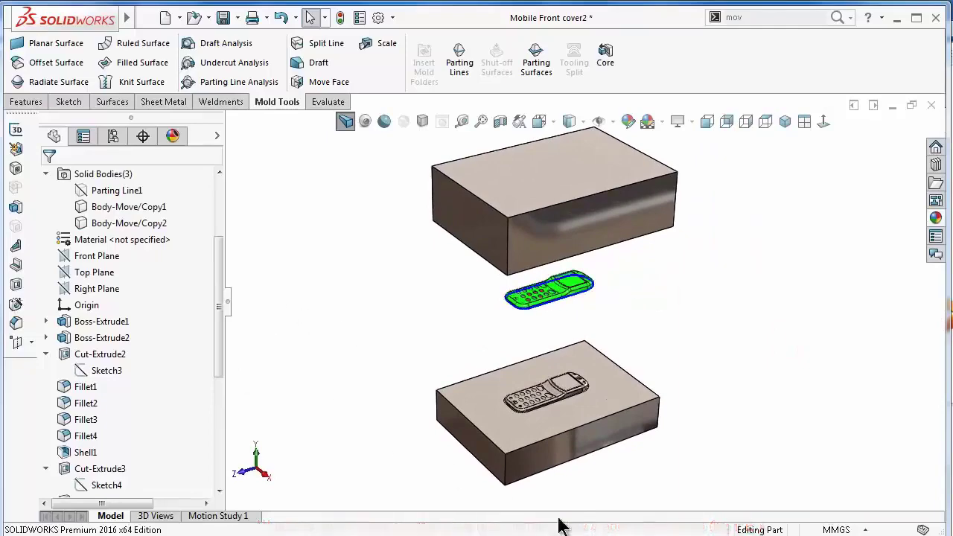
pyautogui.click(231, 304)
pyautogui.scroll(-3, 578, 389)
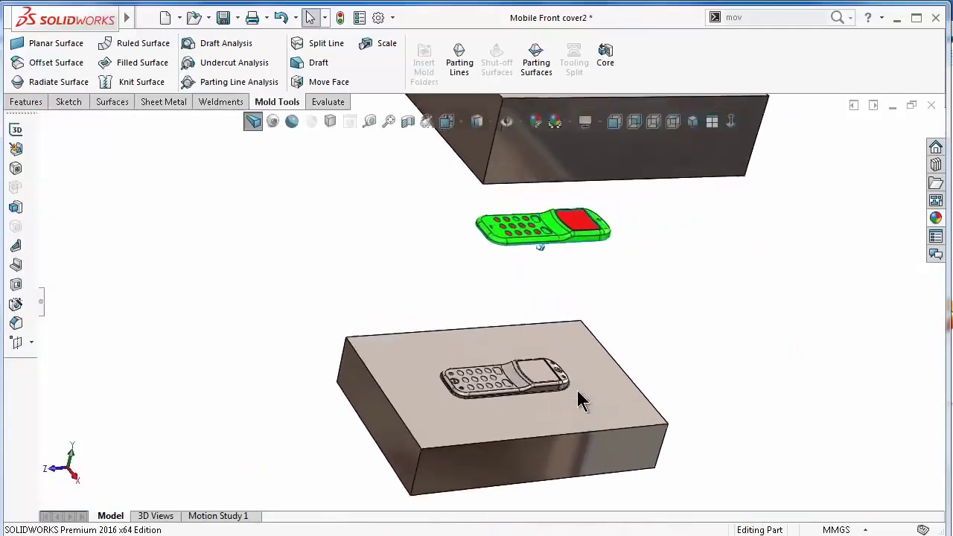
pyautogui.scroll(-2, 577, 388)
pyautogui.scroll(-3, 578, 383)
pyautogui.scroll(-3, 578, 378)
pyautogui.scroll(-2, 736, 411)
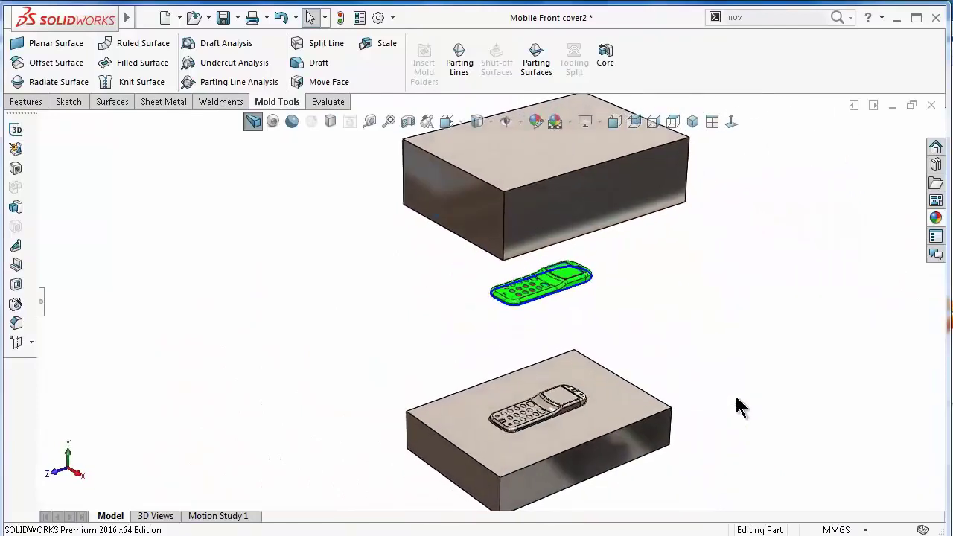
# Edit Body-Move/Copy2 so the lower block's vertical offset becomes -47.9 mm.
pyautogui.click(42, 305)
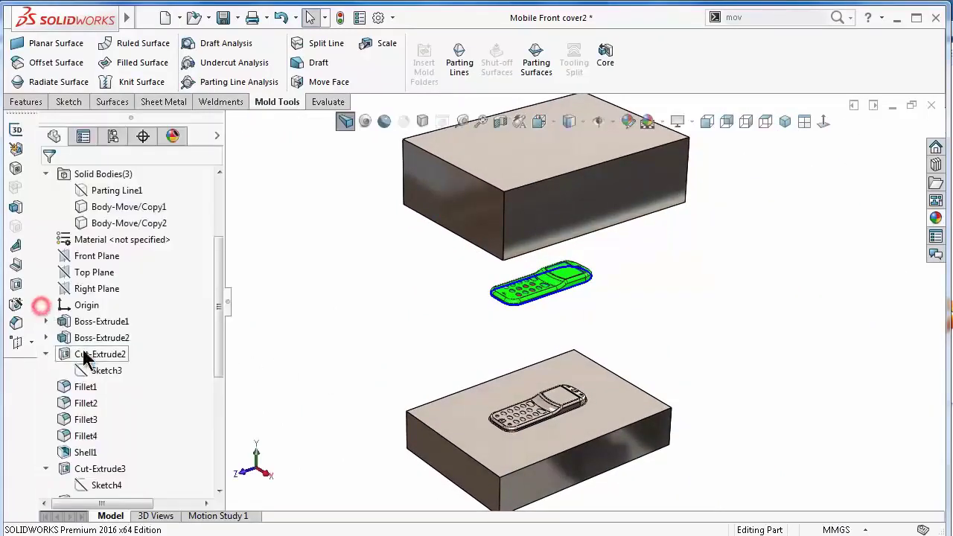
pyautogui.scroll(-10, 85, 362)
pyautogui.click(134, 485)
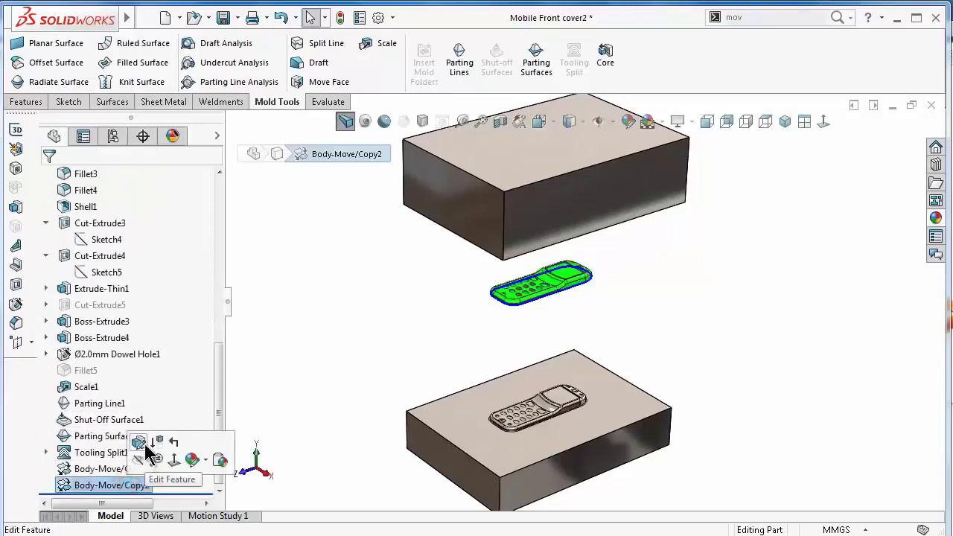
pyautogui.click(146, 450)
pyautogui.moveTo(543, 383); pyautogui.dragTo(540, 294)
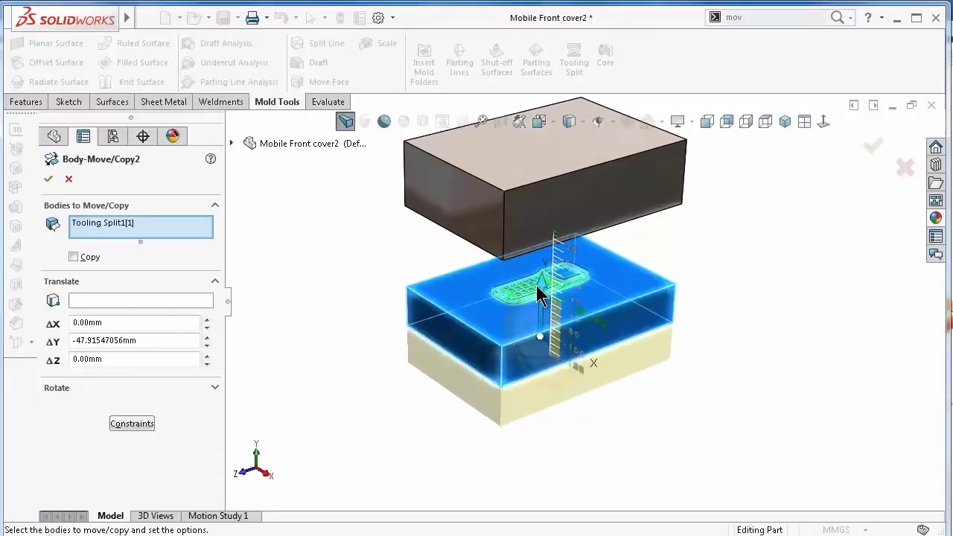
pyautogui.click(873, 147)
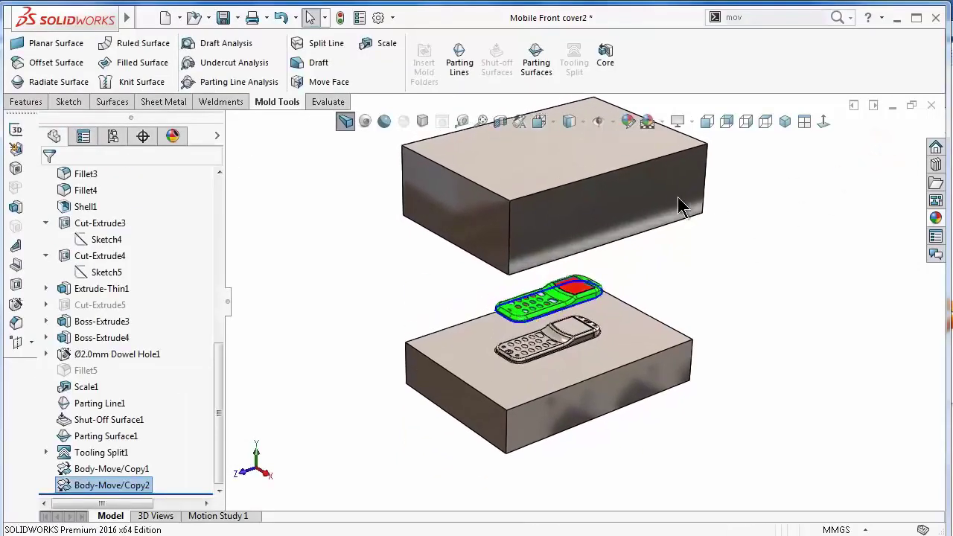
pyautogui.click(768, 246)
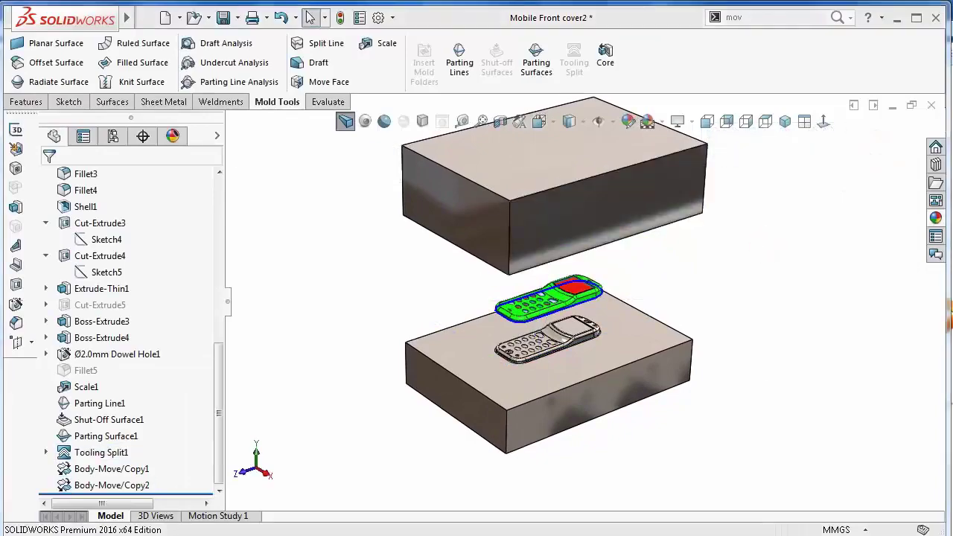
pyautogui.press('F9')
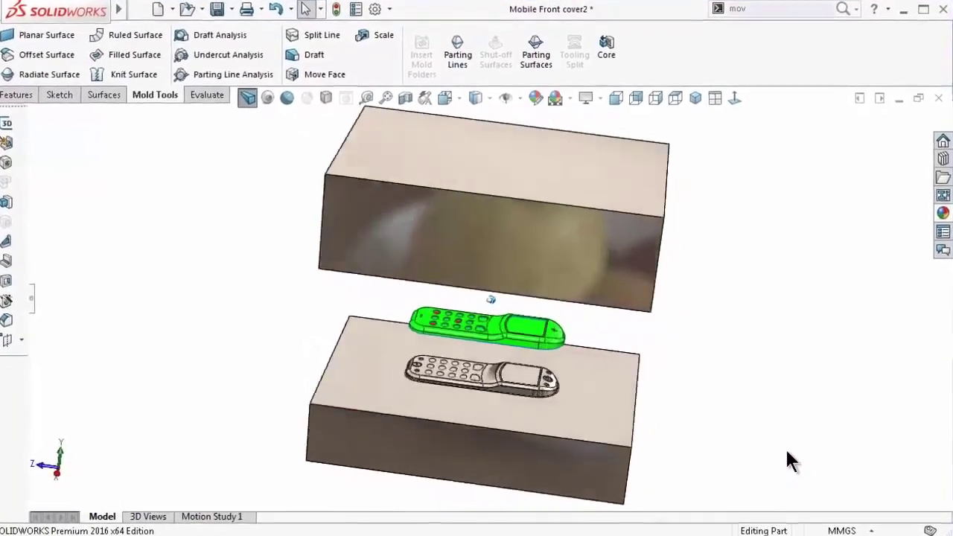